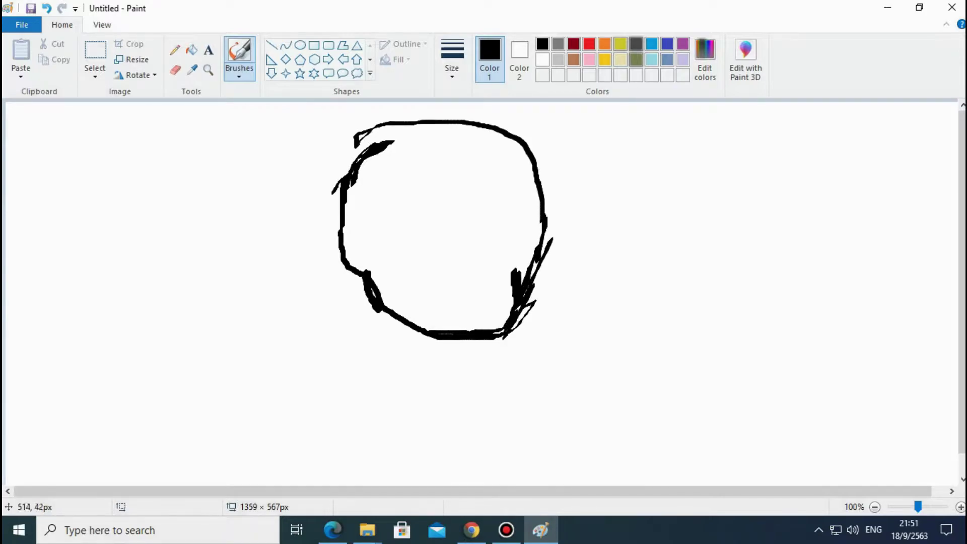
Reshape the head outline with a longer, narrower jaw and draw an ear on its left side with the black brush.
mouse_move(549, 237)
mouse_down()
mouse_move(521, 322)
mouse_move(456, 352)
mouse_move(389, 304)
mouse_move(447, 360)
mouse_move(494, 355)
mouse_up()
click(176, 70)
mouse_move(379, 286)
mouse_down()
mouse_move(377, 262)
mouse_move(387, 327)
mouse_move(415, 326)
mouse_move(410, 338)
mouse_move(470, 341)
mouse_move(513, 281)
mouse_move(483, 340)
mouse_up()
mouse_move(399, 321)
mouse_down()
mouse_move(368, 285)
mouse_move(390, 338)
mouse_move(351, 185)
mouse_move(383, 153)
mouse_move(347, 222)
mouse_move(363, 162)
mouse_up()
click(239, 52)
mouse_move(412, 343)
mouse_down()
mouse_move(367, 315)
mouse_move(336, 245)
mouse_move(357, 265)
mouse_move(309, 238)
mouse_move(315, 219)
mouse_move(335, 221)
mouse_move(351, 253)
mouse_up()
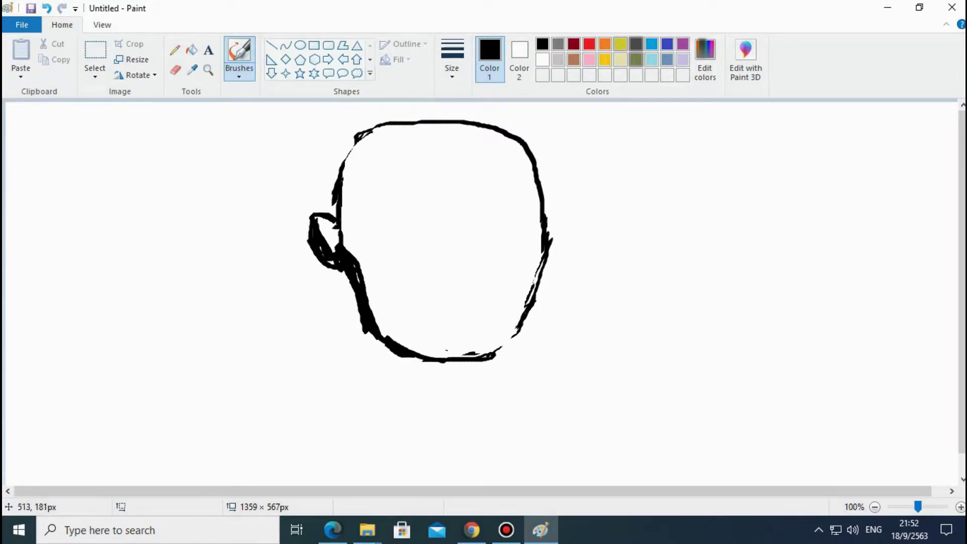
Draw the glasses' left arm, thicken the hair along the top of the head, and add the right ear.
drag(337, 207, 381, 211)
mouse_move(378, 122)
mouse_down()
mouse_move(342, 156)
mouse_move(390, 122)
mouse_move(464, 117)
mouse_move(490, 122)
mouse_move(485, 131)
mouse_move(504, 122)
mouse_move(556, 232)
mouse_move(545, 260)
mouse_up()
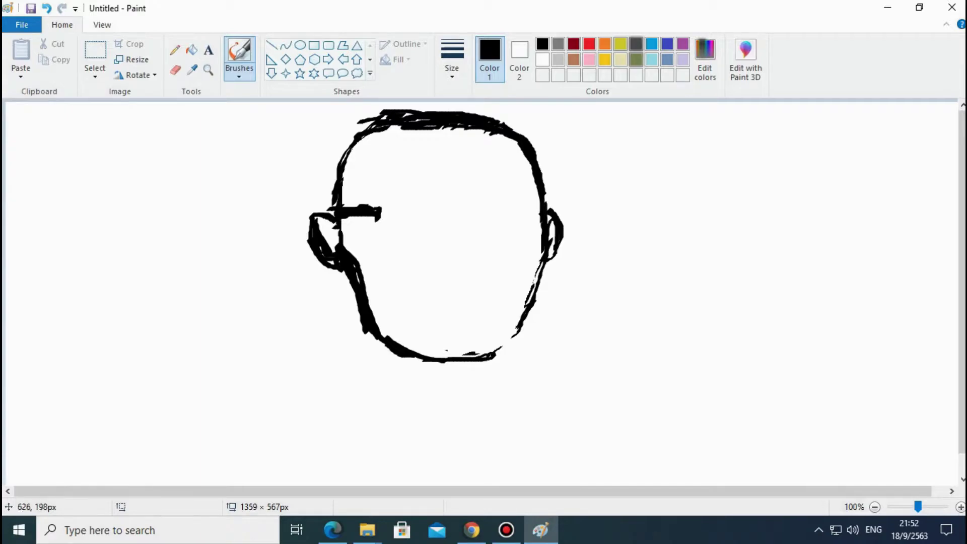
Draw two short eyebrows and a pair of round, solid black glasses lenses joined by a curved bridge.
mouse_move(418, 175)
mouse_down()
mouse_move(409, 169)
mouse_move(421, 173)
mouse_up()
mouse_move(482, 181)
mouse_down()
mouse_move(494, 173)
mouse_move(486, 172)
mouse_up()
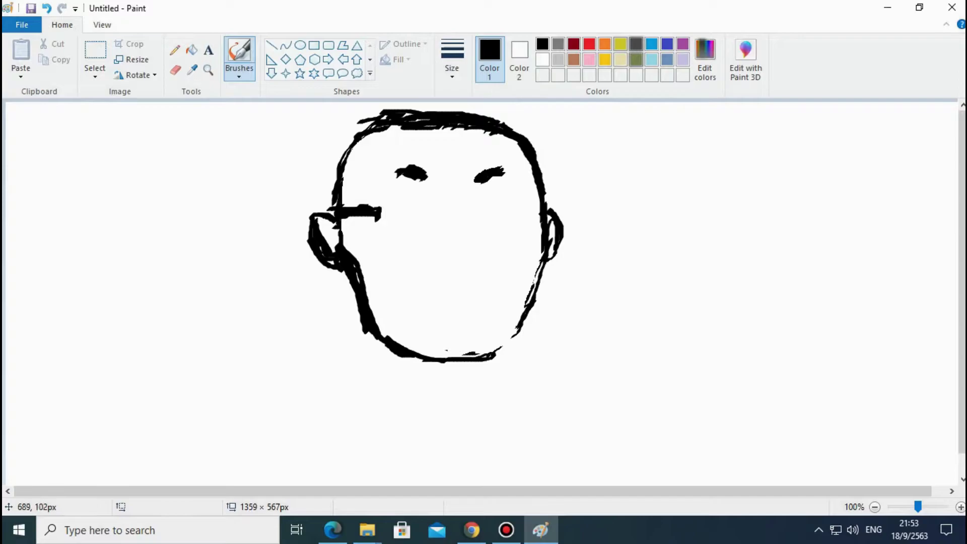
drag(382, 175, 367, 193)
mouse_move(401, 206)
mouse_down()
mouse_move(396, 192)
mouse_move(393, 226)
mouse_move(412, 201)
mouse_move(413, 235)
mouse_move(417, 199)
mouse_move(408, 215)
mouse_move(501, 209)
mouse_move(481, 224)
mouse_move(476, 207)
mouse_move(502, 212)
mouse_move(476, 223)
mouse_move(479, 204)
mouse_move(505, 203)
mouse_up()
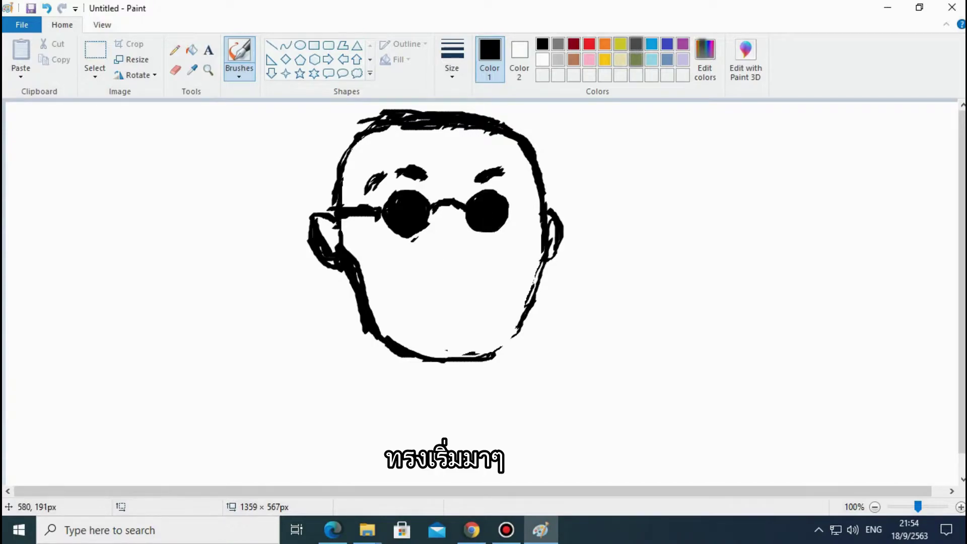
Draw the nose with two nostrils below the glasses and a mouth with parted lips beneath it.
drag(411, 236, 429, 242)
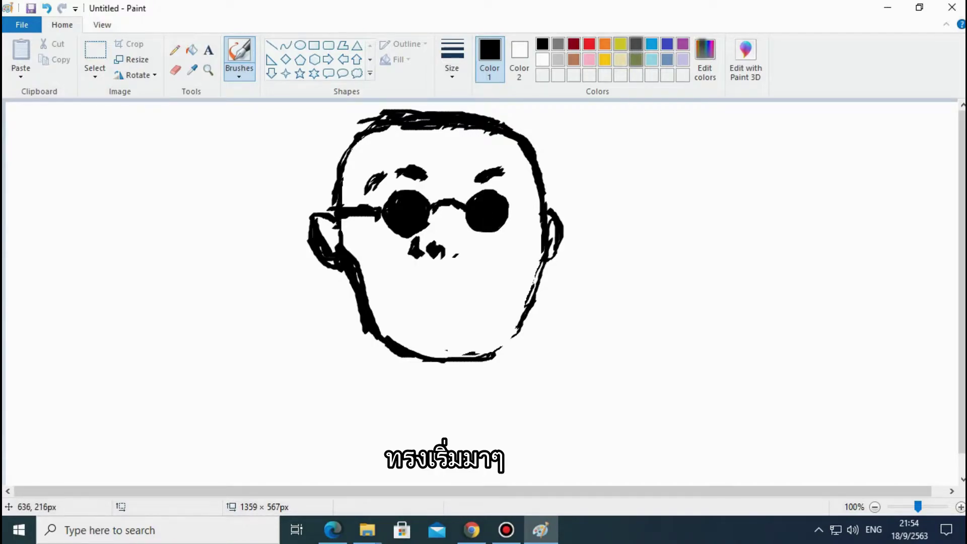
drag(474, 233, 483, 252)
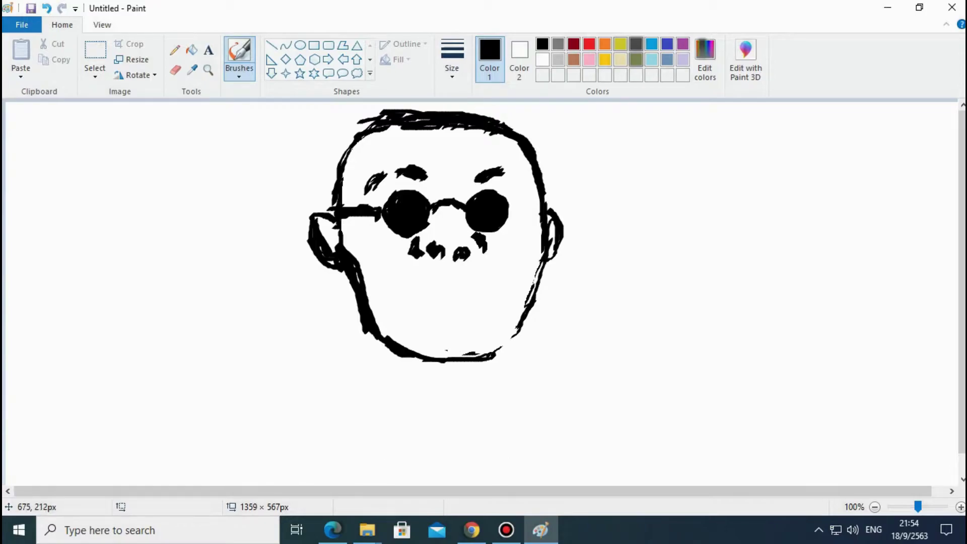
mouse_move(426, 281)
mouse_down()
mouse_move(480, 280)
mouse_move(416, 285)
mouse_move(492, 283)
mouse_up()
mouse_move(421, 266)
mouse_down()
mouse_move(404, 285)
mouse_move(428, 282)
mouse_up()
drag(493, 270, 482, 271)
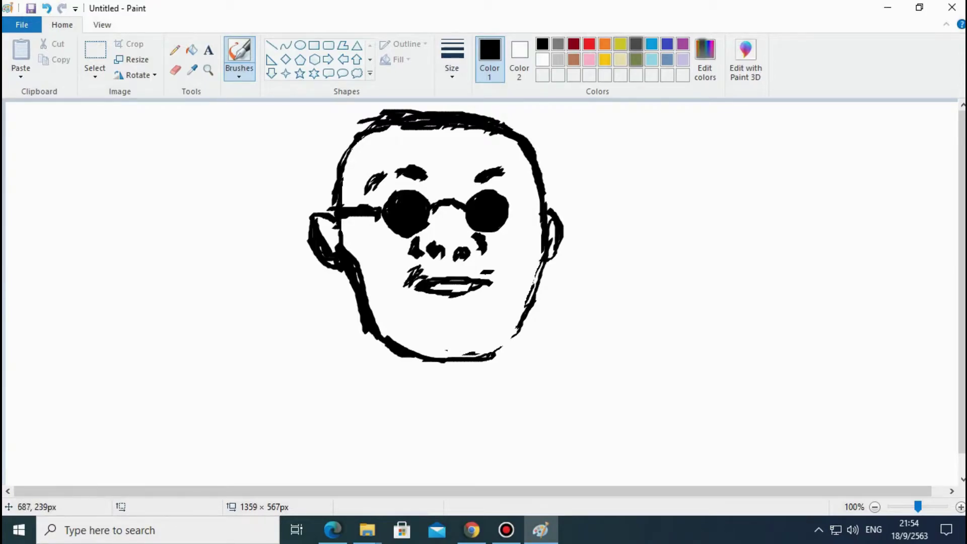
Hatch a short beard along the chin and reshape the hair at the left temple and crown.
mouse_move(380, 336)
mouse_down()
mouse_move(411, 355)
mouse_move(426, 341)
mouse_move(441, 352)
mouse_move(496, 354)
mouse_move(443, 355)
mouse_up()
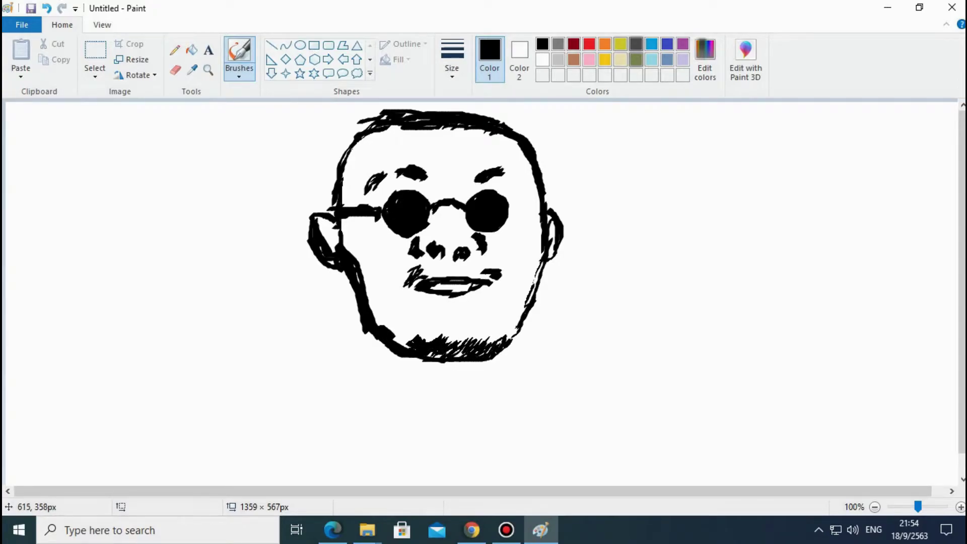
drag(359, 144, 376, 134)
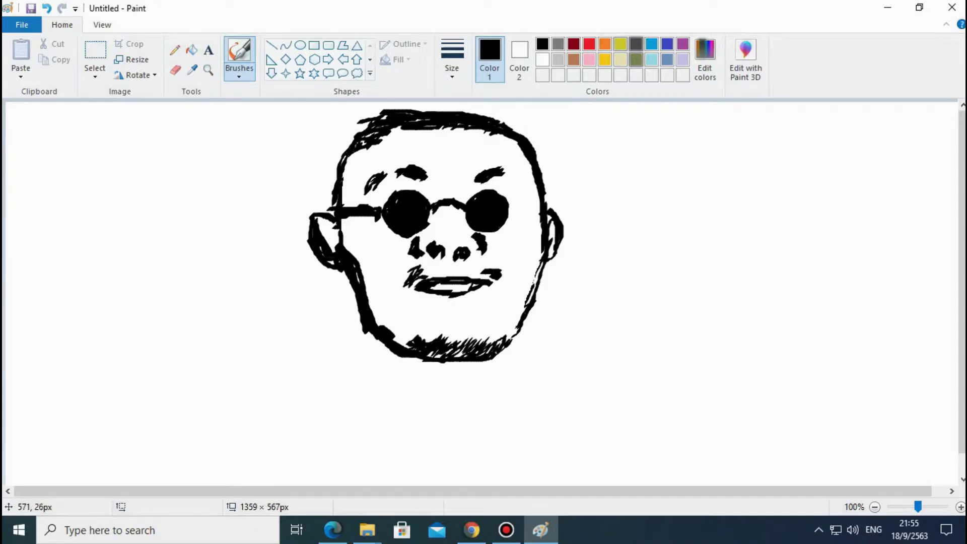
click(175, 70)
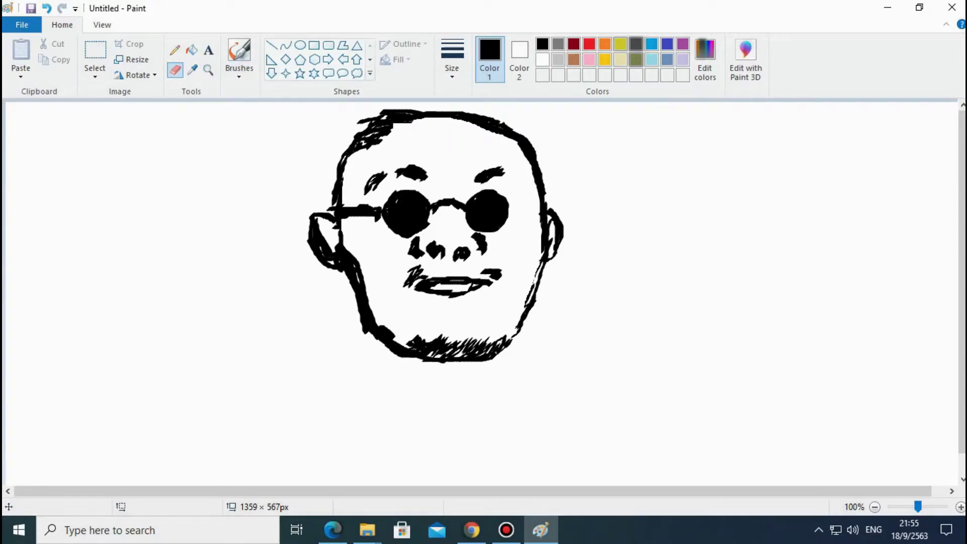
click(240, 53)
mouse_move(417, 109)
mouse_down()
mouse_move(463, 105)
mouse_move(488, 114)
mouse_up()
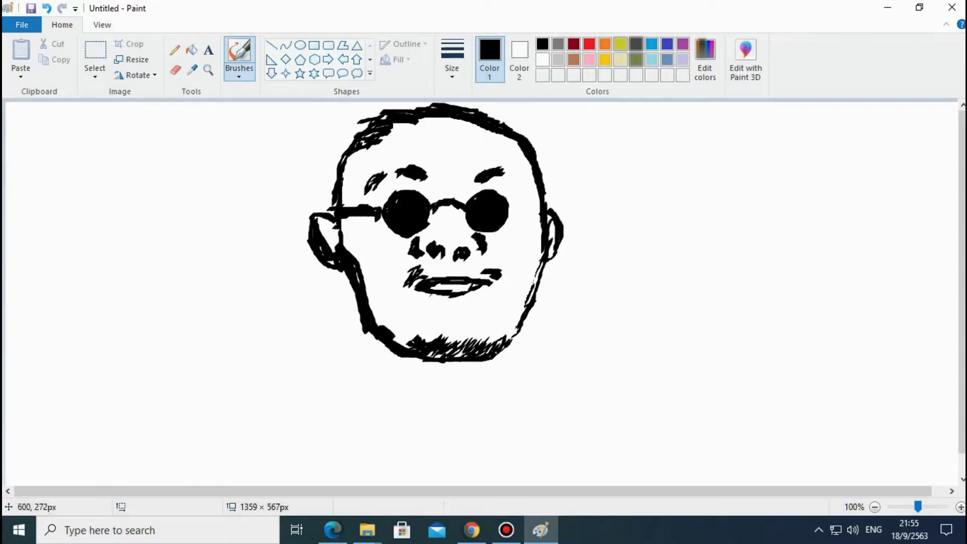
Sketch facial hair around the mouth and add frown wrinkles on the forehead and above the glasses' bridge.
mouse_move(418, 301)
mouse_down()
mouse_move(461, 311)
mouse_move(475, 301)
mouse_move(460, 311)
mouse_up()
mouse_move(425, 267)
mouse_down()
mouse_move(451, 268)
mouse_move(437, 281)
mouse_up()
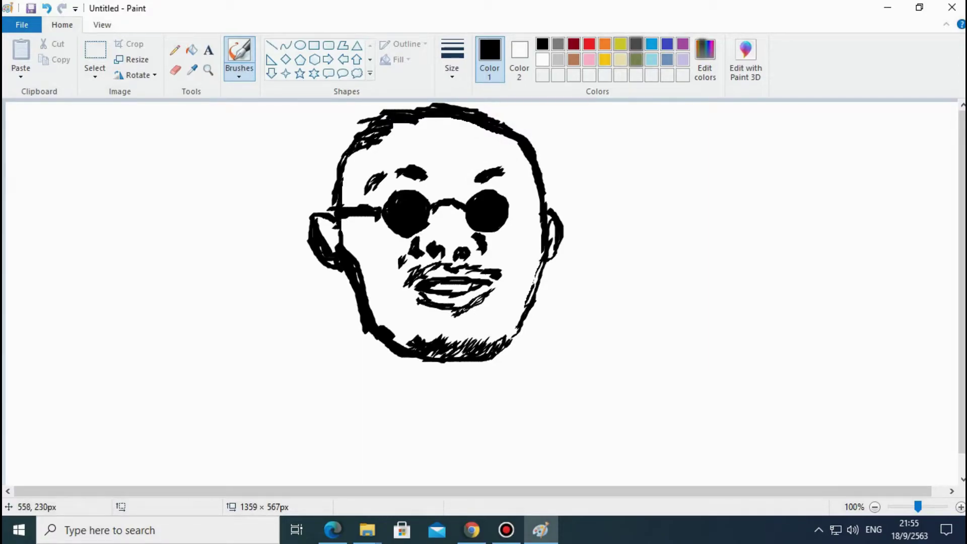
mouse_move(359, 194)
mouse_down()
mouse_move(393, 161)
mouse_move(449, 170)
mouse_move(481, 151)
mouse_move(509, 159)
mouse_up()
drag(456, 187, 470, 198)
drag(434, 187, 436, 203)
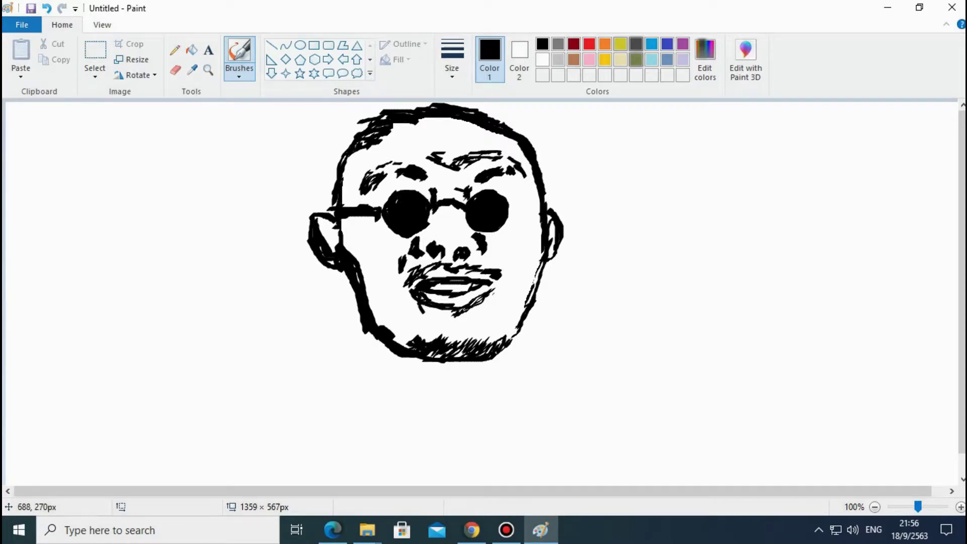
Try to rework the left jaw by brushing strokes beside it and partly erasing the cheek edge.
drag(340, 272, 356, 317)
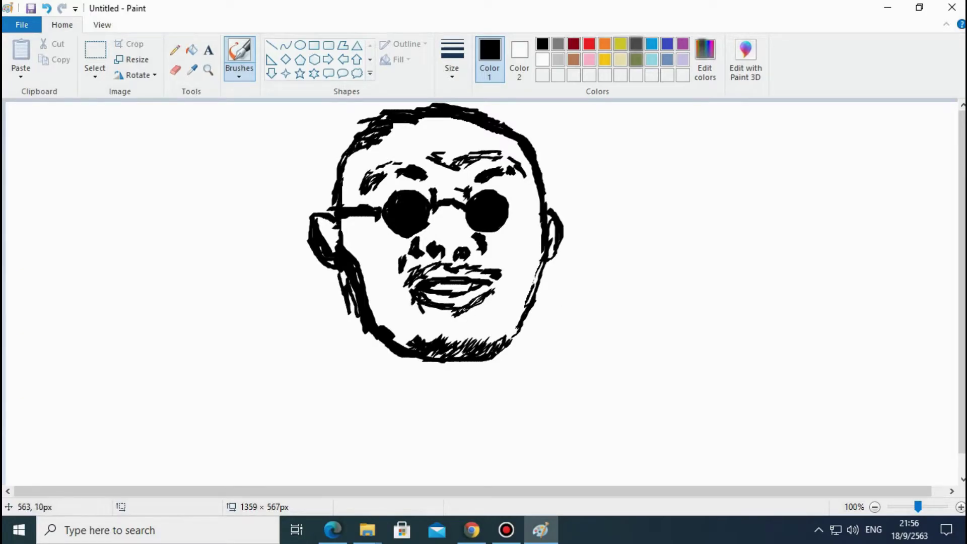
click(175, 70)
mouse_move(353, 237)
mouse_down()
mouse_move(398, 333)
mouse_move(358, 261)
mouse_up()
click(240, 53)
drag(350, 257, 370, 311)
Erase the left ear and jaw line, and redraw both with slimmer lines and inner ear detail.
click(175, 70)
mouse_move(370, 351)
mouse_down()
mouse_move(355, 304)
mouse_move(375, 327)
mouse_move(317, 248)
mouse_move(337, 252)
mouse_up()
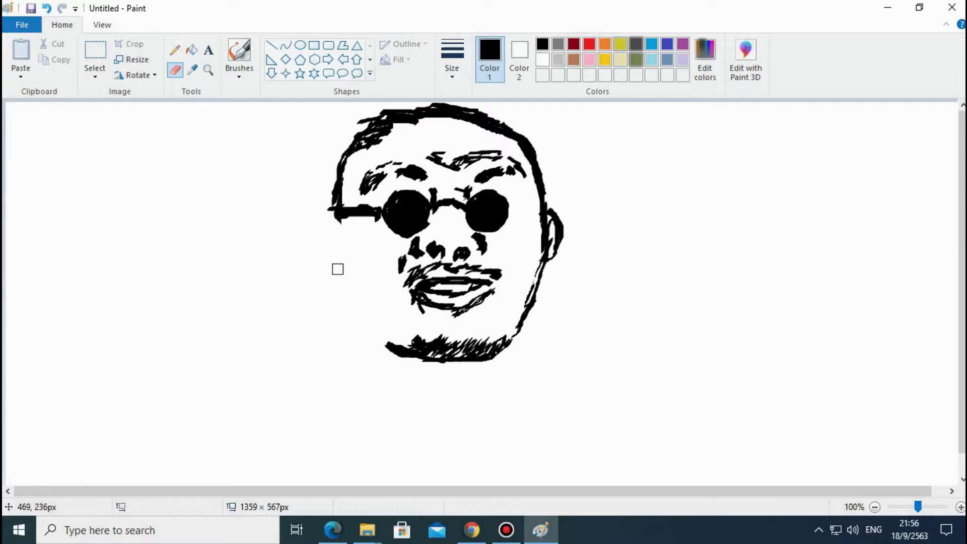
click(239, 52)
mouse_move(387, 350)
mouse_down()
mouse_move(344, 289)
mouse_move(344, 269)
mouse_move(336, 260)
mouse_move(336, 276)
mouse_move(321, 255)
mouse_move(312, 219)
mouse_up()
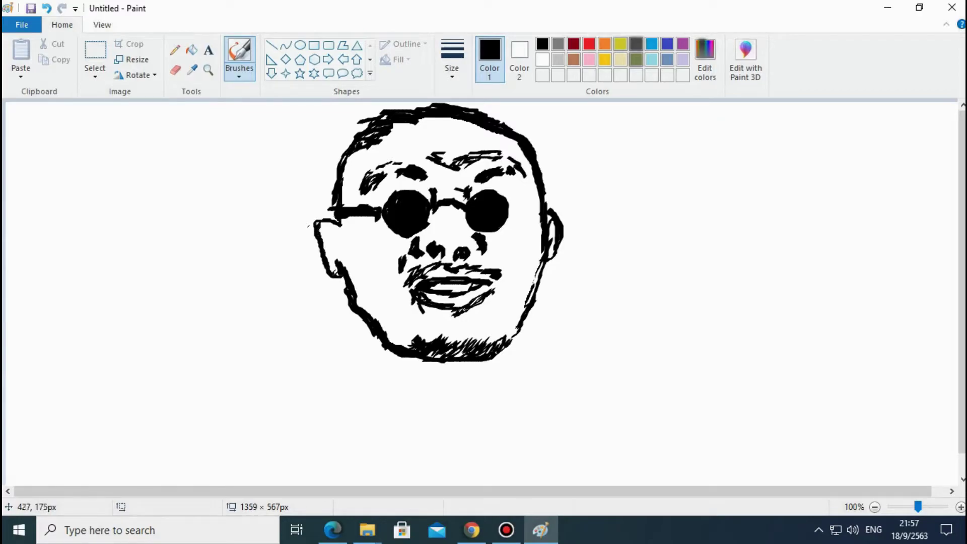
drag(332, 244, 334, 247)
click(208, 70)
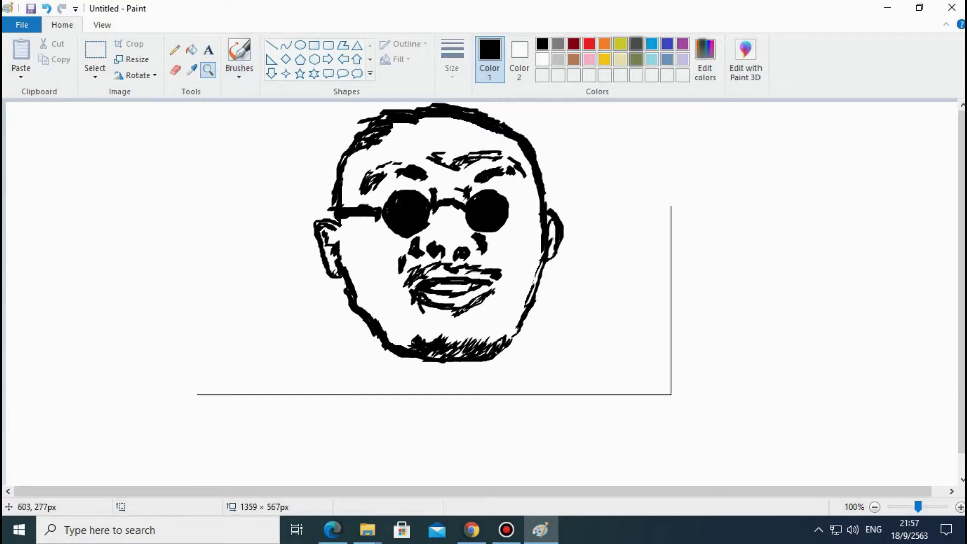
click(443, 289)
click(402, 264)
click(354, 237)
click(345, 212)
right_click(296, 176)
right_click(308, 182)
right_click(327, 191)
right_click(350, 203)
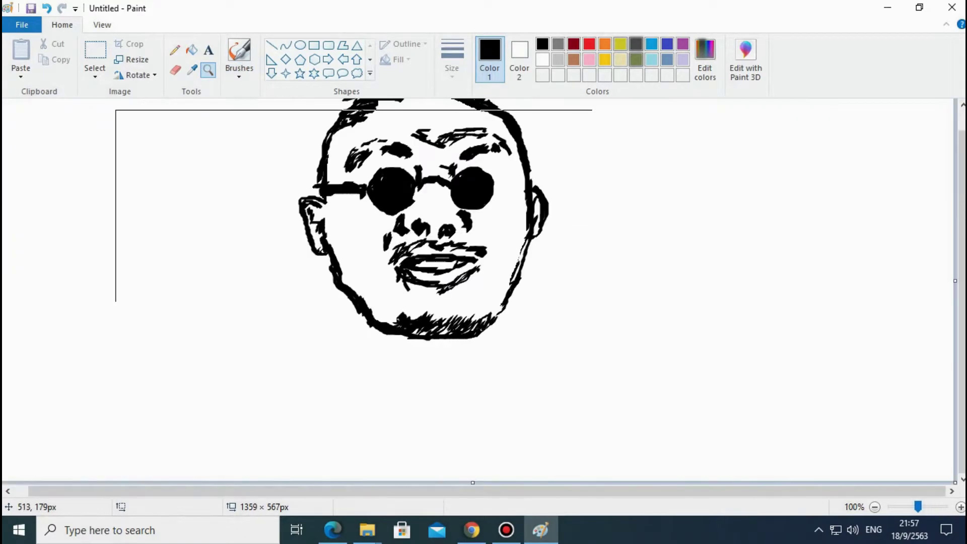
right_click(373, 221)
click(453, 294)
right_click(411, 291)
right_click(419, 298)
click(171, 164)
click(171, 164)
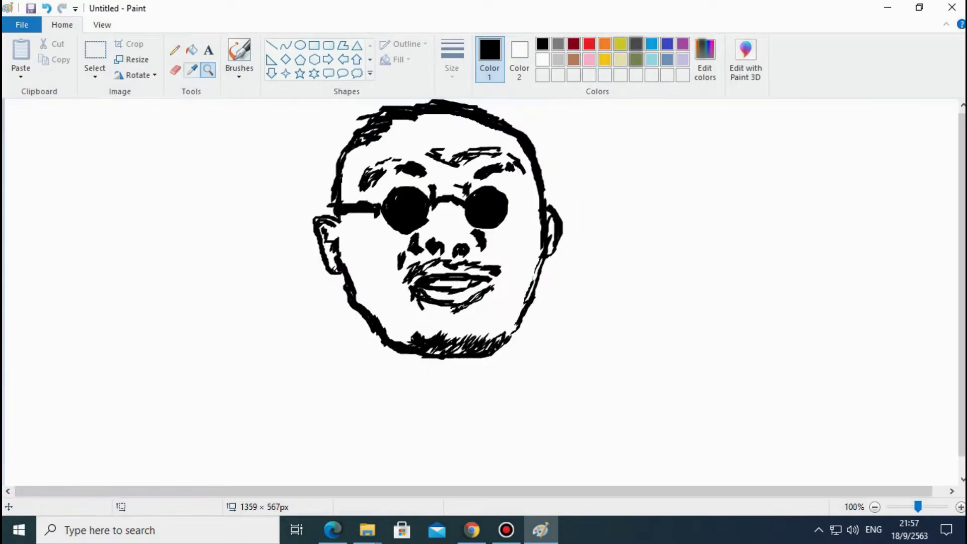
Erase the glasses' straight left arm and redraw it slanting down to the left ear.
click(239, 50)
click(176, 70)
mouse_move(355, 204)
mouse_down()
mouse_move(345, 209)
mouse_move(365, 211)
mouse_move(339, 218)
mouse_up()
click(239, 58)
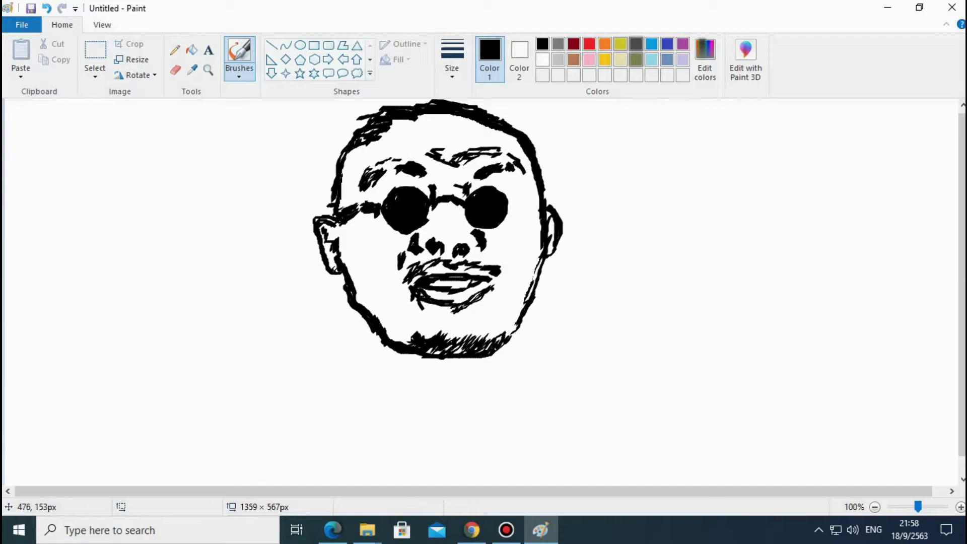
Add a short right arm to the glasses and replace the right ear and cheek edge with a line further in.
mouse_move(513, 204)
mouse_down()
mouse_move(526, 143)
mouse_move(544, 217)
mouse_move(516, 352)
mouse_move(503, 357)
mouse_move(528, 224)
mouse_move(529, 138)
mouse_move(518, 152)
mouse_move(524, 217)
mouse_move(530, 181)
mouse_move(528, 277)
mouse_up()
click(175, 70)
click(240, 55)
key(ctrl+z)
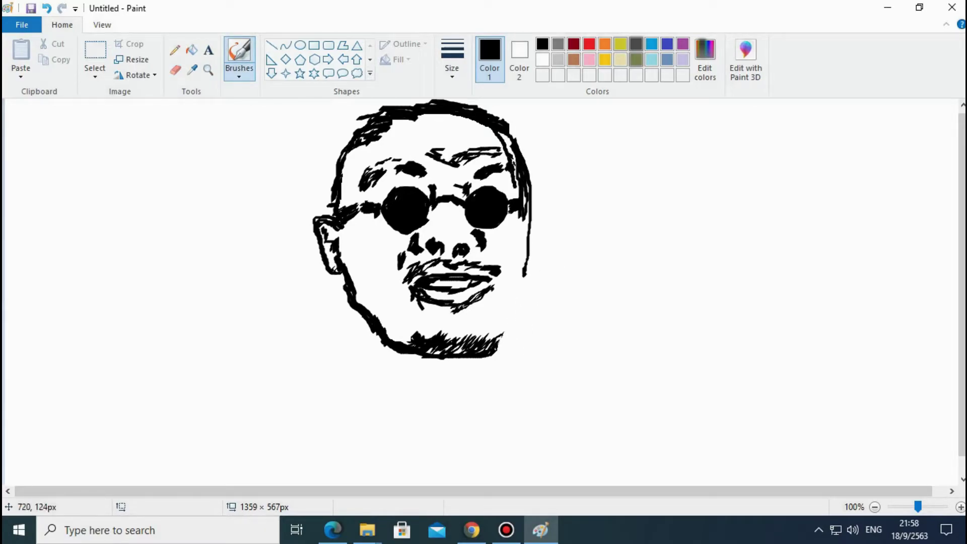
Redraw the right side of the face closer to the glasses, thin the left jaw line and rehatch the chin beard.
click(175, 70)
mouse_move(527, 198)
mouse_down()
mouse_move(522, 175)
mouse_move(516, 292)
mouse_up()
click(240, 55)
mouse_move(518, 214)
mouse_down()
mouse_move(503, 320)
mouse_move(454, 361)
mouse_move(347, 316)
mouse_move(338, 290)
mouse_up()
click(175, 70)
click(239, 56)
mouse_move(498, 333)
mouse_down()
mouse_move(453, 362)
mouse_move(381, 329)
mouse_up()
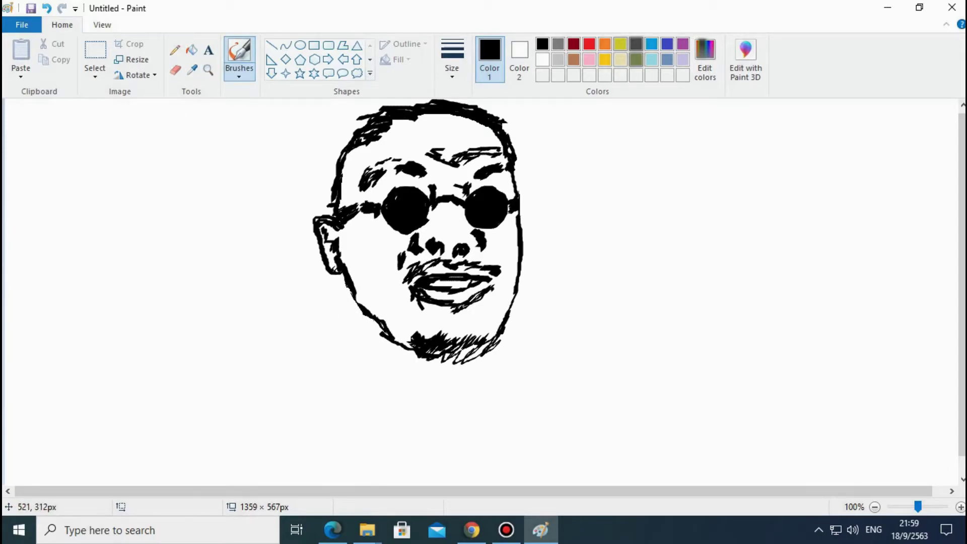
Draw thick neck strokes below the left jaw and a short neck line below the right jaw.
drag(344, 285, 356, 320)
drag(358, 305, 396, 360)
mouse_move(379, 325)
mouse_down()
mouse_move(406, 347)
mouse_move(359, 367)
mouse_up()
mouse_move(360, 325)
mouse_down()
mouse_move(368, 325)
mouse_move(351, 372)
mouse_move(369, 391)
mouse_move(361, 385)
mouse_up()
drag(509, 325, 513, 358)
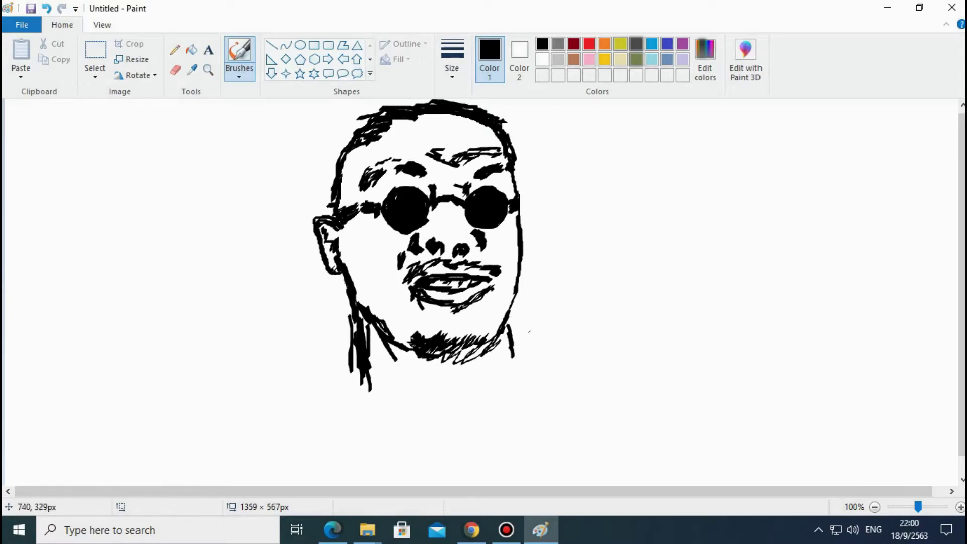
Erase the eyebrows and forehead wrinkles above the glasses.
click(174, 70)
drag(428, 150, 497, 173)
mouse_move(428, 169)
mouse_down()
mouse_move(387, 161)
mouse_move(507, 149)
mouse_up()
click(239, 50)
drag(511, 171, 514, 192)
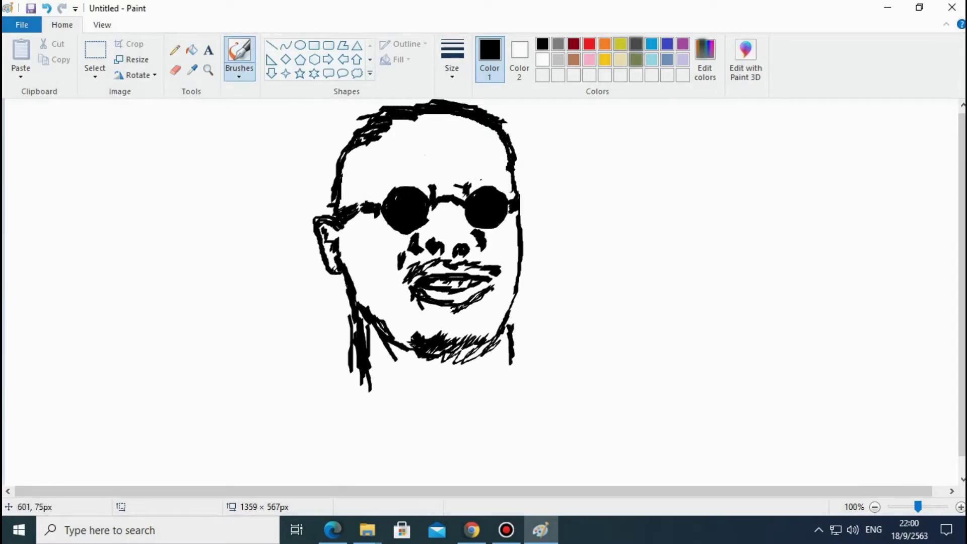
Darken the frown marks above the glasses' bridge and draw new eyebrows and broken wrinkle lines on the forehead.
drag(435, 185, 440, 181)
drag(461, 191, 467, 185)
key(ctrl+z)
key(ctrl+z)
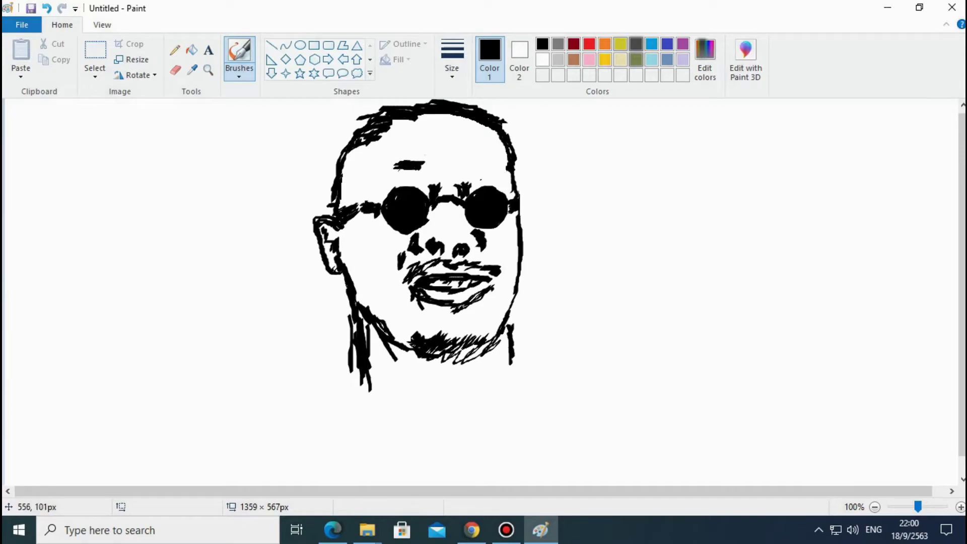
mouse_move(370, 159)
mouse_down()
mouse_move(370, 170)
mouse_move(372, 159)
mouse_move(418, 143)
mouse_up()
drag(430, 150, 498, 161)
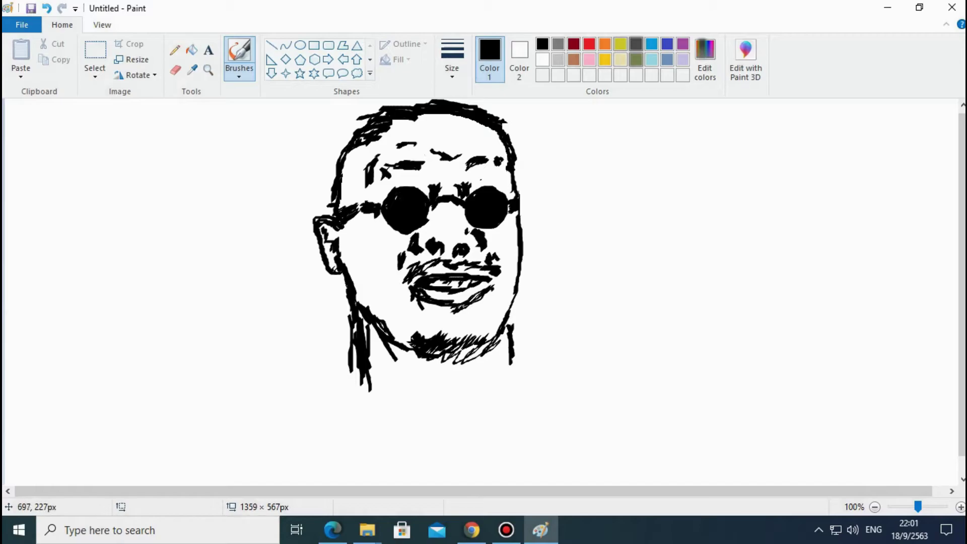
Darken the smile folds on both sides of the mouth and add a shading mark on the cheek beside the left ear.
drag(494, 262, 490, 247)
drag(409, 249, 405, 266)
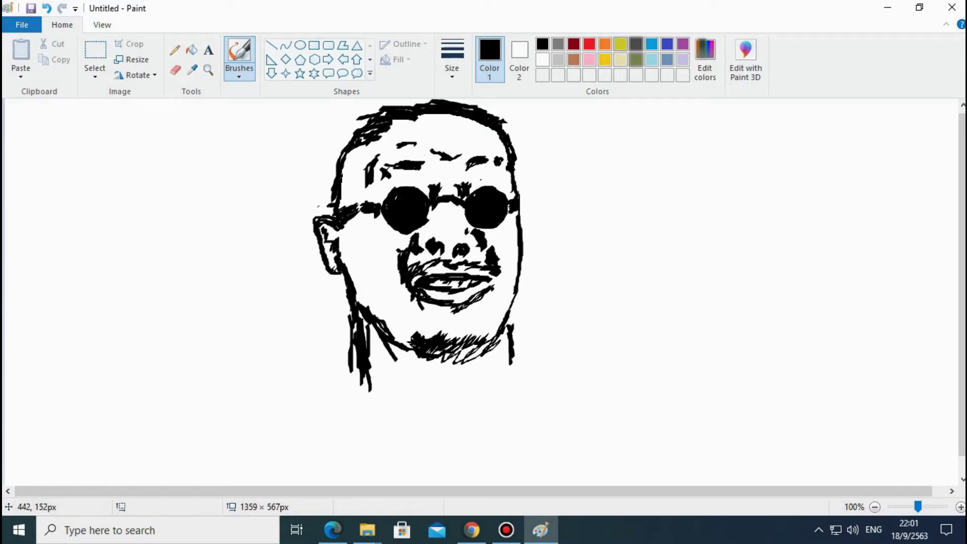
drag(351, 236, 359, 263)
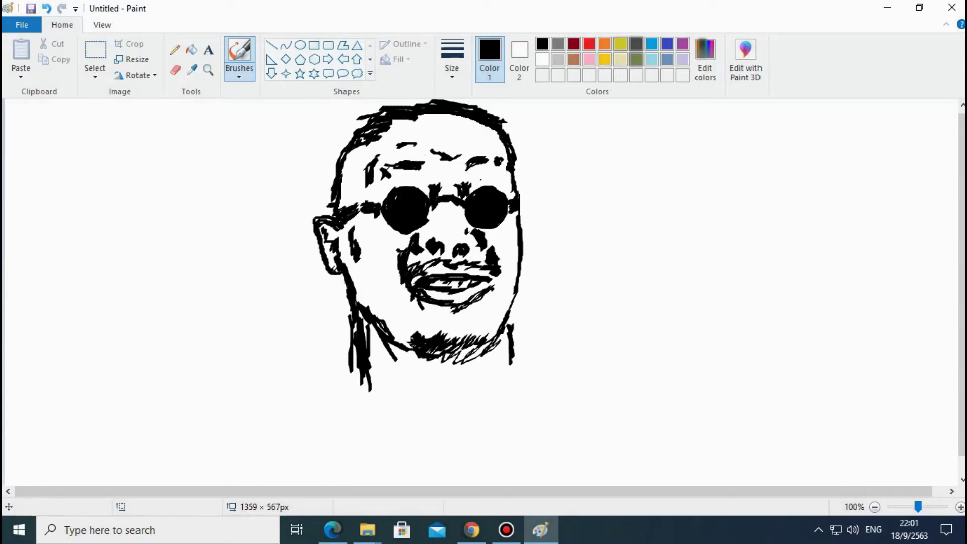
Draw the right shoulder with its arm line and a hatched diagonal robe edge running down from the neck.
mouse_move(499, 356)
mouse_down()
mouse_move(505, 339)
mouse_move(522, 365)
mouse_move(432, 458)
mouse_move(521, 358)
mouse_move(454, 470)
mouse_up()
mouse_move(510, 358)
mouse_down()
mouse_move(519, 367)
mouse_move(523, 340)
mouse_move(569, 368)
mouse_move(570, 477)
mouse_up()
Enlarge the canvas to about 2720 × 1140 px.
scroll(594, 378, down, 1)
scroll(595, 378, down, 2)
scroll(595, 377, up, 1)
mouse_move(488, 303)
mouse_down()
mouse_move(856, 504)
mouse_move(963, 506)
mouse_up()
Select an area of about 547 × 573 px around the portrait and move it down and to the right on the canvas.
click(94, 57)
mouse_move(134, 107)
mouse_down()
mouse_move(106, 145)
mouse_move(73, 136)
mouse_move(334, 307)
mouse_up()
drag(216, 175, 359, 203)
scroll(272, 225, up, 1)
drag(312, 491, 466, 491)
scroll(513, 285, down, 3)
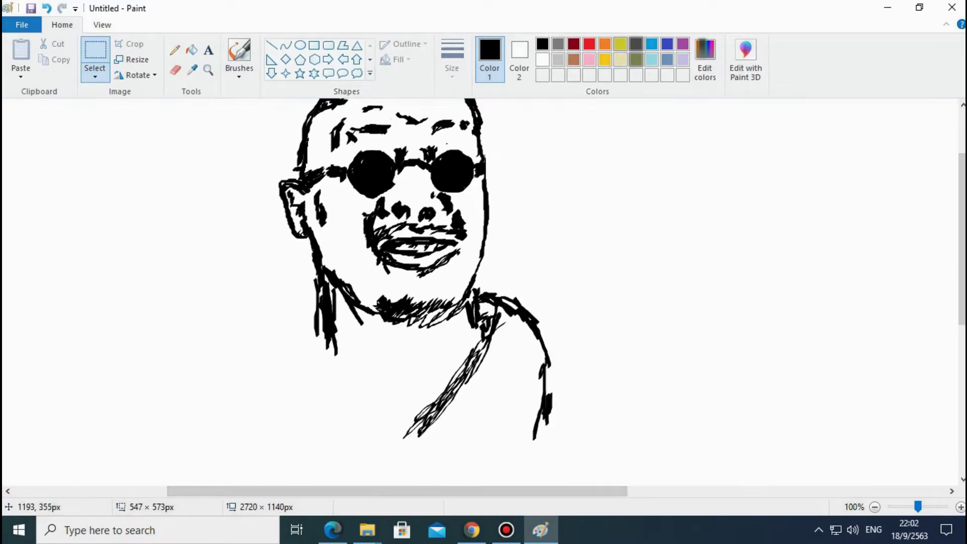
Erase the jagged hair around the crown and left temple, and redraw the top of the head as a smoother arc.
scroll(479, 292, up, 2)
click(176, 70)
mouse_move(325, 176)
mouse_down()
mouse_move(345, 159)
mouse_move(475, 184)
mouse_move(307, 192)
mouse_move(323, 209)
mouse_move(339, 191)
mouse_move(377, 183)
mouse_move(331, 211)
mouse_up()
click(239, 56)
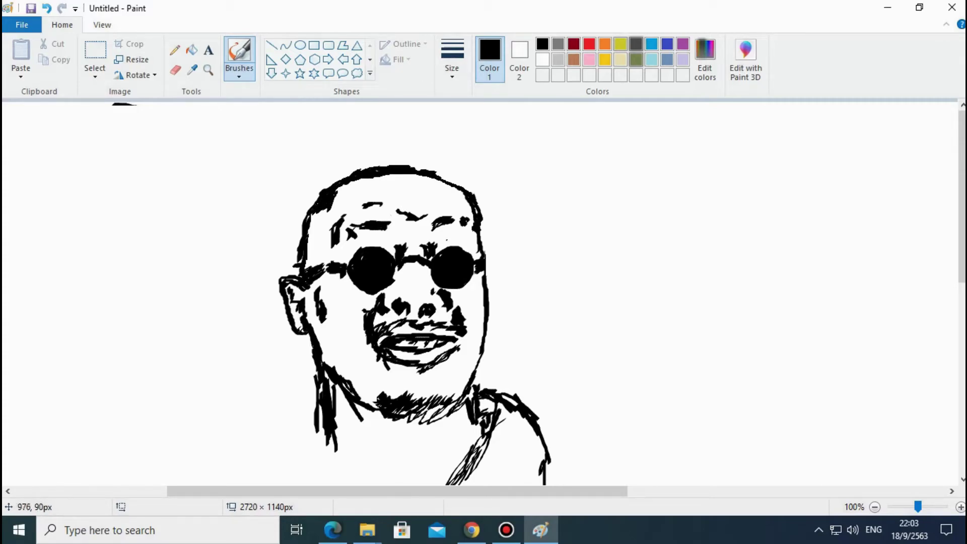
Erase the right lens, bridge, nose and mouth, and redraw the bridge and a round black right lens closer to the left one.
click(175, 70)
mouse_move(382, 338)
mouse_down()
mouse_move(361, 337)
mouse_move(461, 356)
mouse_move(378, 317)
mouse_move(432, 311)
mouse_move(420, 263)
mouse_move(402, 262)
mouse_move(449, 269)
mouse_move(468, 256)
mouse_up()
click(239, 56)
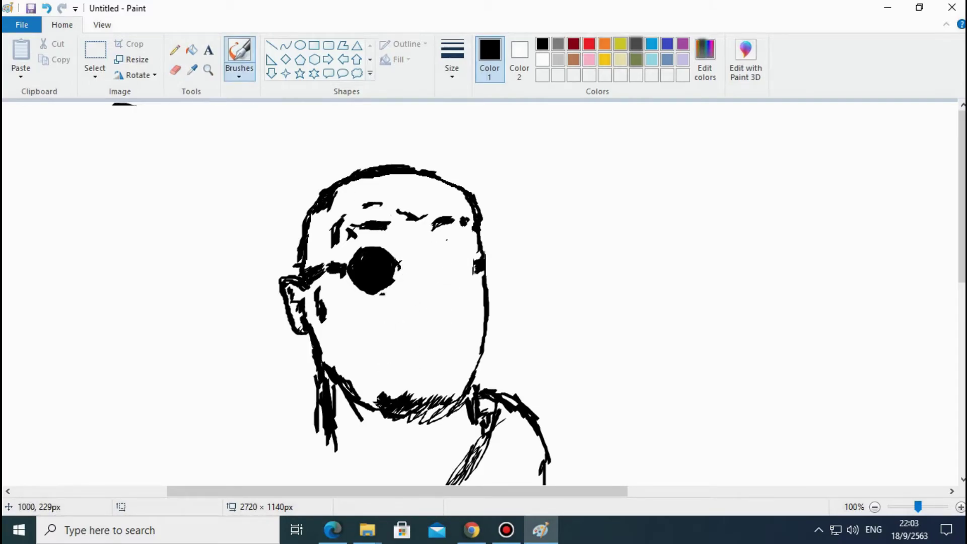
mouse_move(401, 262)
mouse_down()
mouse_move(438, 250)
mouse_move(456, 274)
mouse_move(448, 257)
mouse_move(438, 282)
mouse_move(455, 249)
mouse_up()
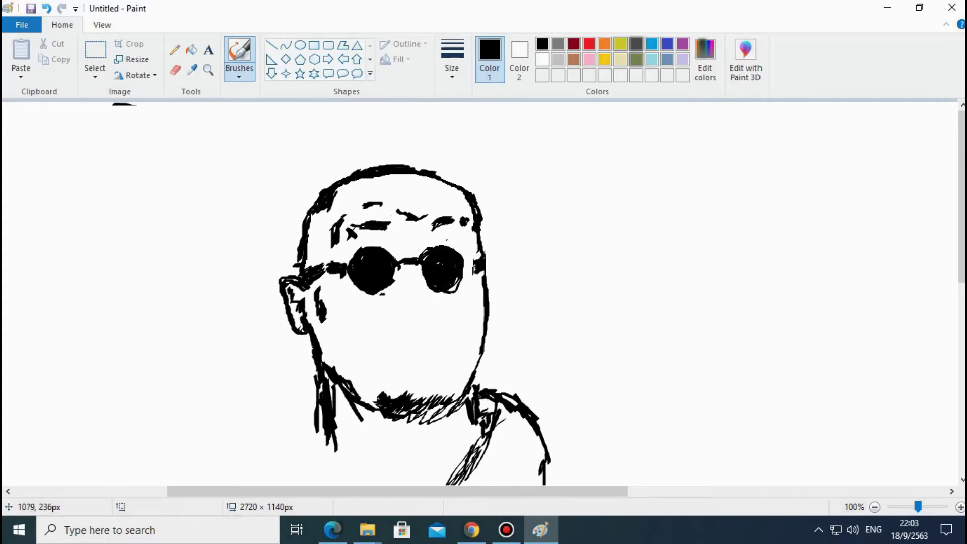
Redraw the nose with its nostrils below the glasses and add brow lines running down to the bridge.
click(175, 69)
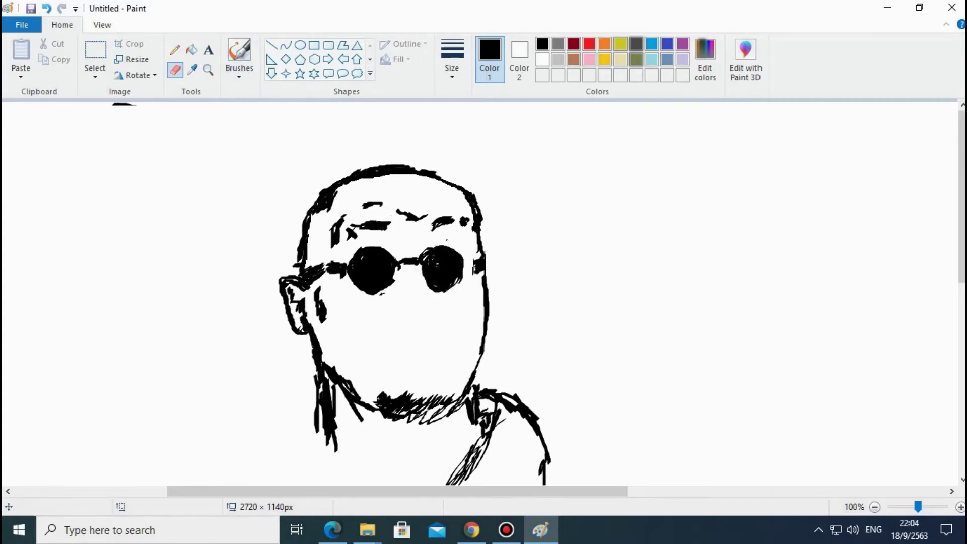
click(239, 55)
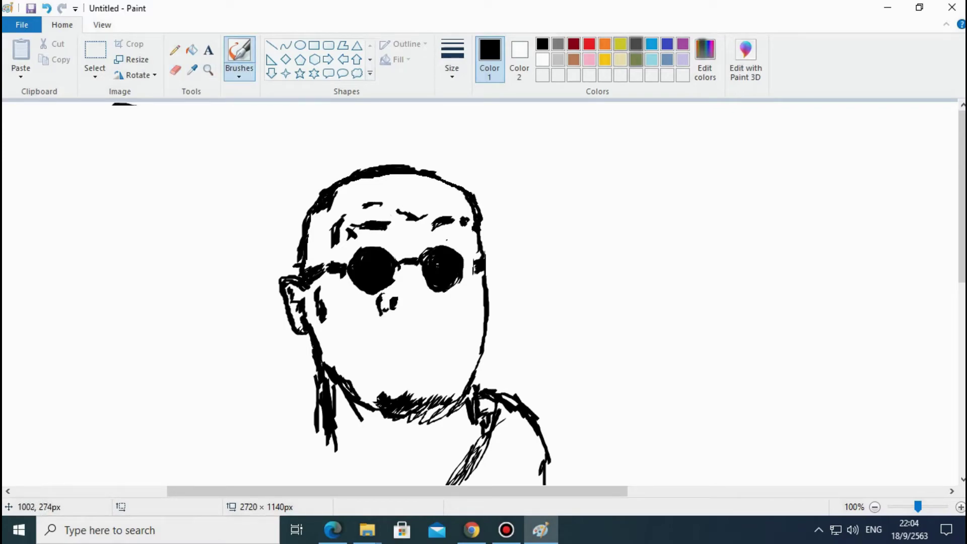
drag(430, 312, 437, 292)
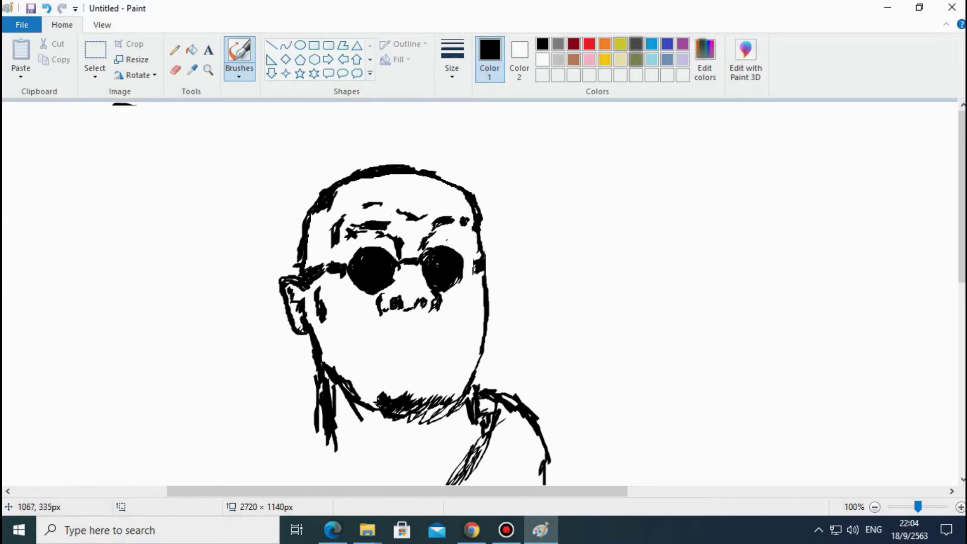
Draw the parted lips with a moustache and a small mark below them, and thicken the right side of the face down to the beard.
click(452, 58)
click(483, 155)
drag(379, 341, 446, 342)
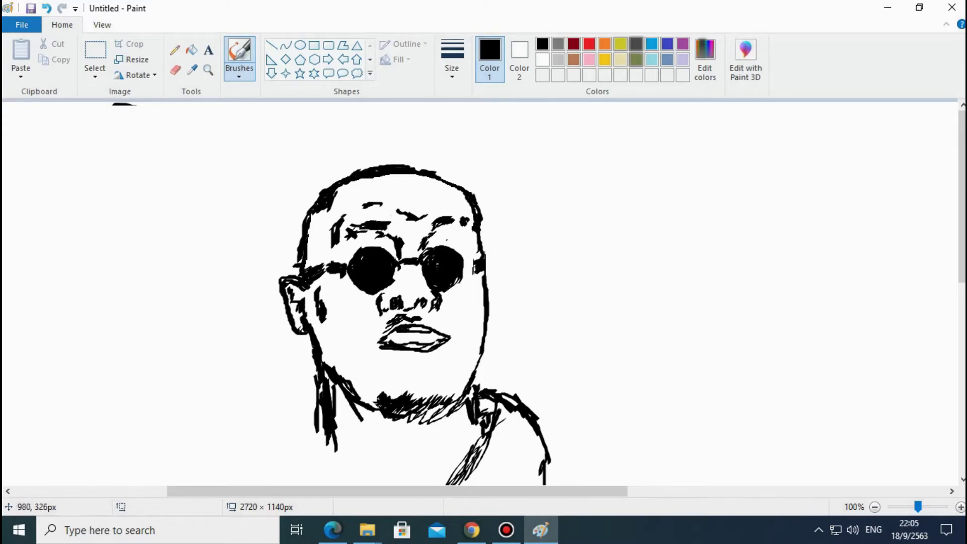
mouse_move(375, 347)
mouse_down()
mouse_move(408, 360)
mouse_move(449, 342)
mouse_up()
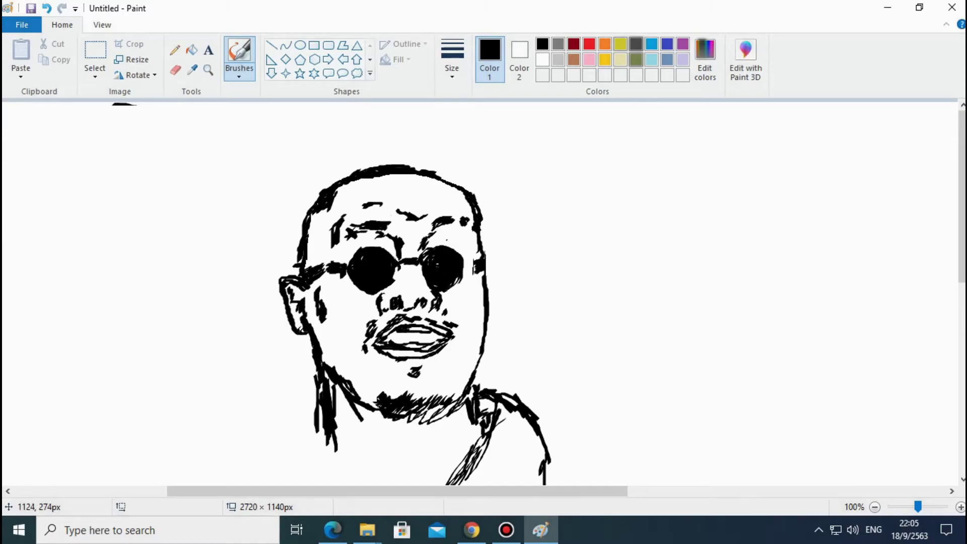
mouse_move(476, 249)
mouse_down()
mouse_move(476, 322)
mouse_move(451, 401)
mouse_move(479, 312)
mouse_up()
drag(448, 417, 417, 404)
scroll(578, 365, down, 3)
mouse_move(547, 358)
mouse_down()
mouse_move(529, 384)
mouse_move(489, 393)
mouse_move(497, 373)
mouse_up()
mouse_move(472, 332)
mouse_down()
mouse_move(484, 336)
mouse_move(423, 416)
mouse_up()
mouse_move(423, 416)
mouse_down()
mouse_move(476, 349)
mouse_move(454, 398)
mouse_move(470, 408)
mouse_move(466, 423)
mouse_move(453, 419)
mouse_up()
key(ctrl+z)
key(ctrl+z)
Erase part of the right shoulder line and redraw the collar from the shoulder to a pointed lower corner with hatched strokes.
click(174, 70)
mouse_move(542, 385)
mouse_down()
mouse_move(484, 390)
mouse_move(534, 317)
mouse_move(518, 308)
mouse_move(531, 355)
mouse_up()
click(239, 53)
mouse_move(516, 305)
mouse_down()
mouse_move(546, 377)
mouse_move(513, 463)
mouse_move(453, 421)
mouse_move(456, 398)
mouse_move(451, 451)
mouse_move(421, 475)
mouse_up()
drag(430, 438, 420, 474)
mouse_move(435, 407)
mouse_down()
mouse_move(394, 453)
mouse_move(421, 424)
mouse_up()
drag(447, 451, 421, 475)
Draw the right shoulder sloping outward in several strokes, and the left side of the V-shaped neckline.
drag(539, 338, 714, 444)
drag(552, 352, 697, 428)
mouse_move(312, 346)
mouse_down()
mouse_move(405, 466)
mouse_move(356, 405)
mouse_up()
Erase the old robe and collar strokes on the chest and draw the right side of the neckline down to the V's point.
click(175, 70)
mouse_move(408, 433)
mouse_down()
mouse_move(463, 372)
mouse_move(402, 445)
mouse_up()
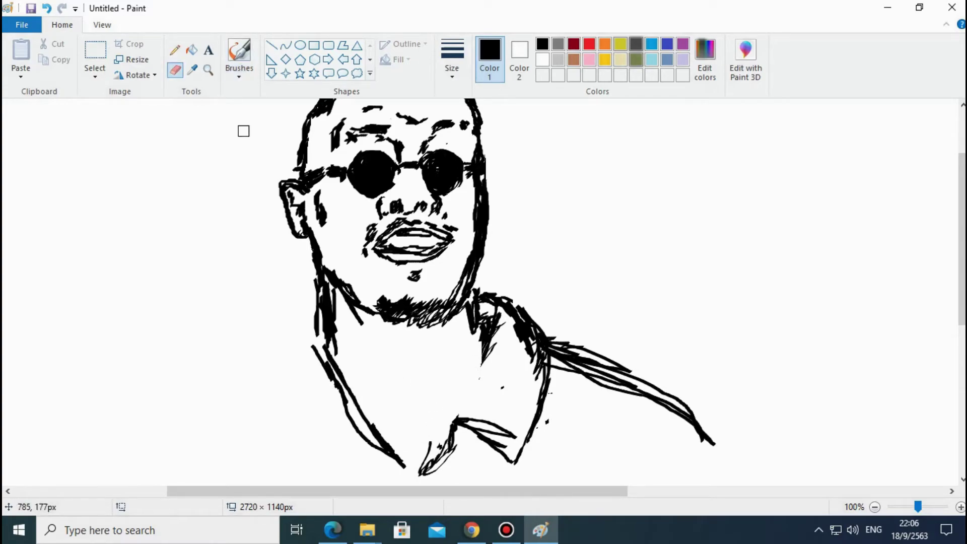
click(239, 56)
drag(481, 347, 408, 462)
mouse_move(455, 424)
mouse_down()
mouse_move(449, 477)
mouse_move(426, 483)
mouse_up()
drag(421, 451, 405, 483)
Erase the line hanging from the right shoulder, and draw the shirt collar on both sides with the left shoulder line.
click(176, 70)
mouse_move(547, 322)
mouse_down()
mouse_move(531, 436)
mouse_move(458, 478)
mouse_move(533, 412)
mouse_up()
click(239, 55)
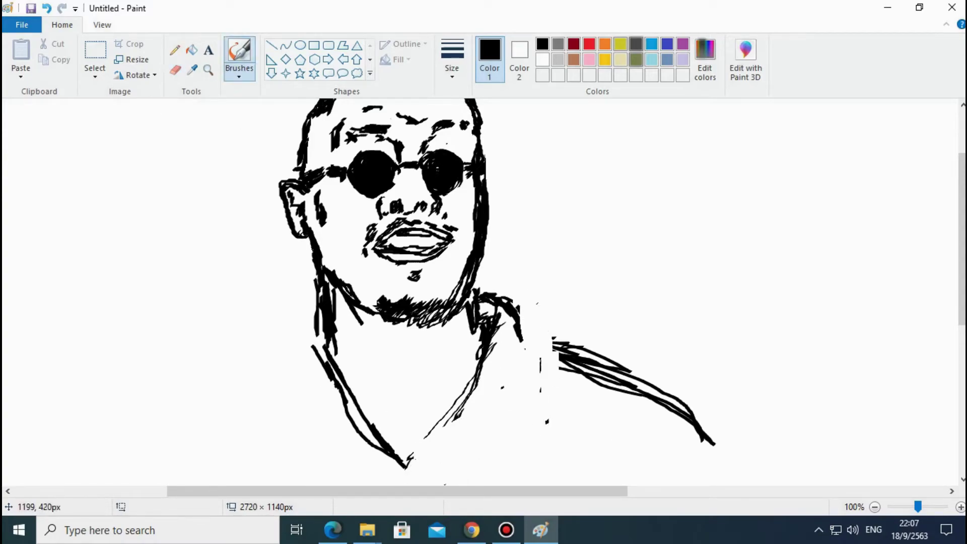
mouse_move(524, 335)
mouse_down()
mouse_move(538, 403)
mouse_move(471, 394)
mouse_move(419, 461)
mouse_move(343, 436)
mouse_move(326, 412)
mouse_move(311, 307)
mouse_move(299, 382)
mouse_move(306, 411)
mouse_move(279, 434)
mouse_up()
mouse_move(307, 294)
mouse_down()
mouse_move(297, 356)
mouse_move(257, 356)
mouse_move(171, 441)
mouse_move(174, 452)
mouse_up()
Thicken the outline of the crown with extra strokes and add the edge of the right ear beside the glasses.
scroll(644, 259, up, 3)
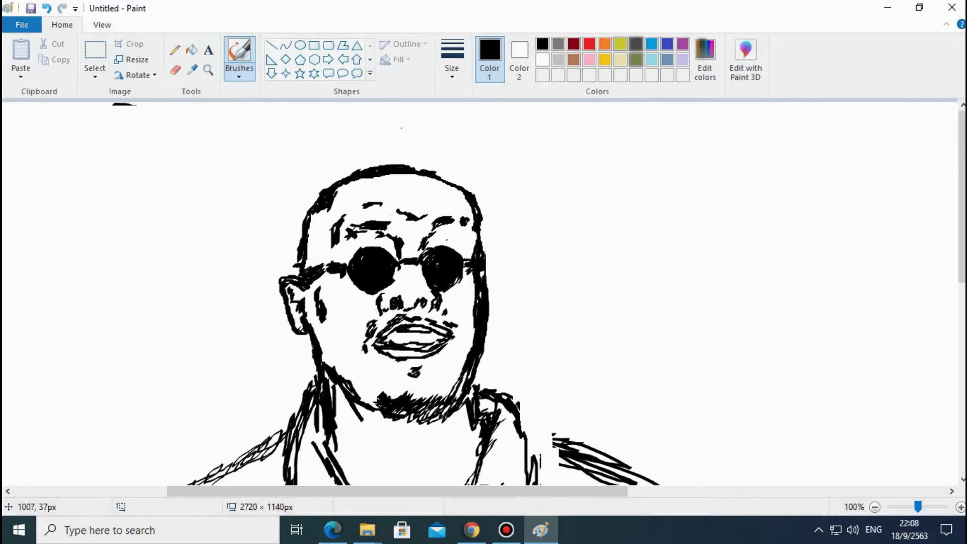
drag(353, 161, 398, 158)
drag(485, 214, 487, 250)
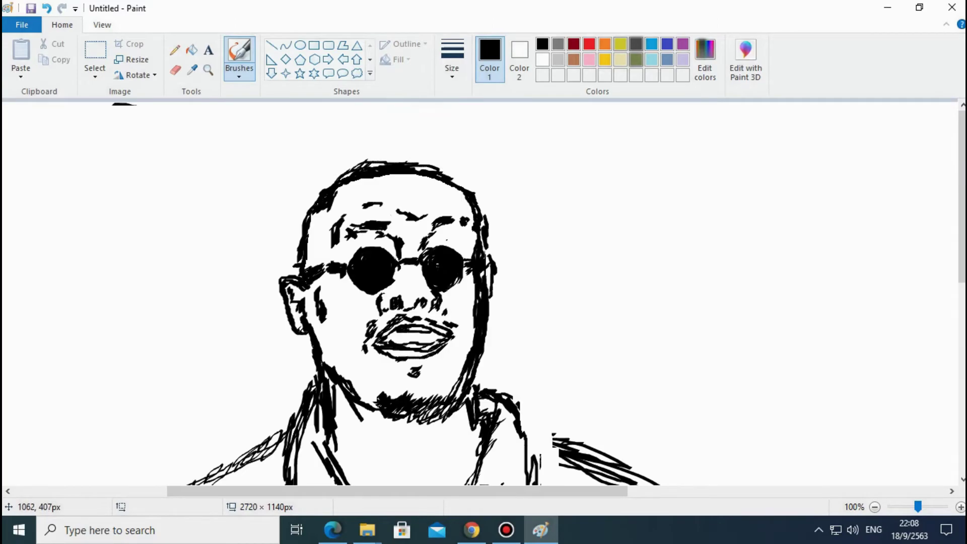
Join the right shoulder to the collar with layered strokes, and extend the left shoulder down into the sleeve.
scroll(433, 386, down, 3)
drag(523, 333, 553, 350)
drag(530, 328, 607, 366)
drag(521, 316, 571, 345)
drag(518, 311, 544, 391)
mouse_move(262, 350)
mouse_down()
mouse_move(285, 334)
mouse_move(182, 405)
mouse_move(160, 442)
mouse_up()
Draw a skull tattoo's domed outline on the throat with a chain line across it, and shade both sides of the neck.
mouse_move(372, 342)
mouse_down()
mouse_move(431, 336)
mouse_move(364, 346)
mouse_move(366, 382)
mouse_move(354, 384)
mouse_move(423, 397)
mouse_up()
drag(352, 395, 454, 386)
drag(398, 401, 442, 389)
mouse_move(442, 327)
mouse_down()
mouse_move(448, 359)
mouse_move(469, 374)
mouse_move(466, 352)
mouse_up()
drag(343, 307, 359, 368)
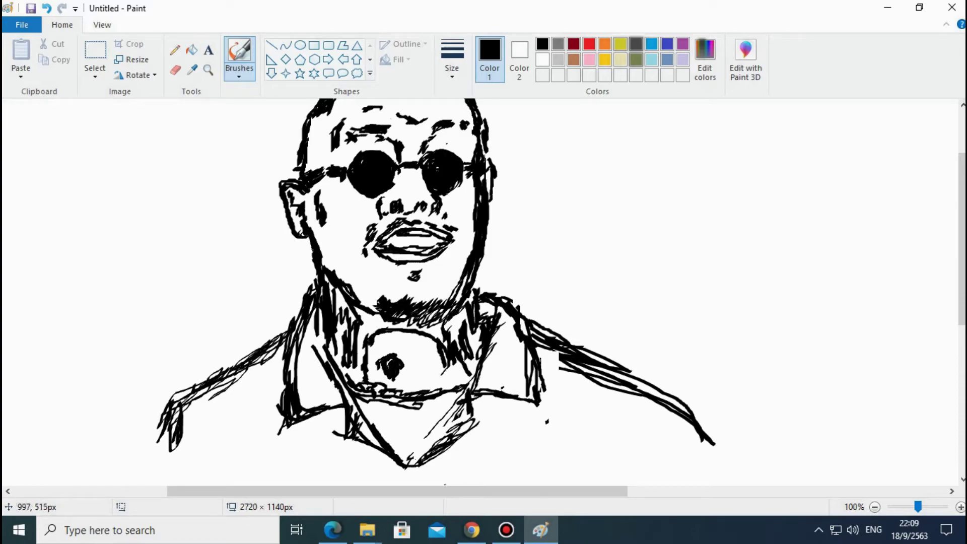
Add the second eye socket, nose and teeth to the skull tattoo, and darken its shading and the inside of the mouth.
drag(417, 374, 426, 358)
mouse_move(426, 358)
mouse_down()
mouse_move(445, 370)
mouse_move(416, 385)
mouse_move(377, 386)
mouse_up()
mouse_move(372, 408)
mouse_down()
mouse_move(407, 445)
mouse_move(389, 414)
mouse_move(420, 419)
mouse_up()
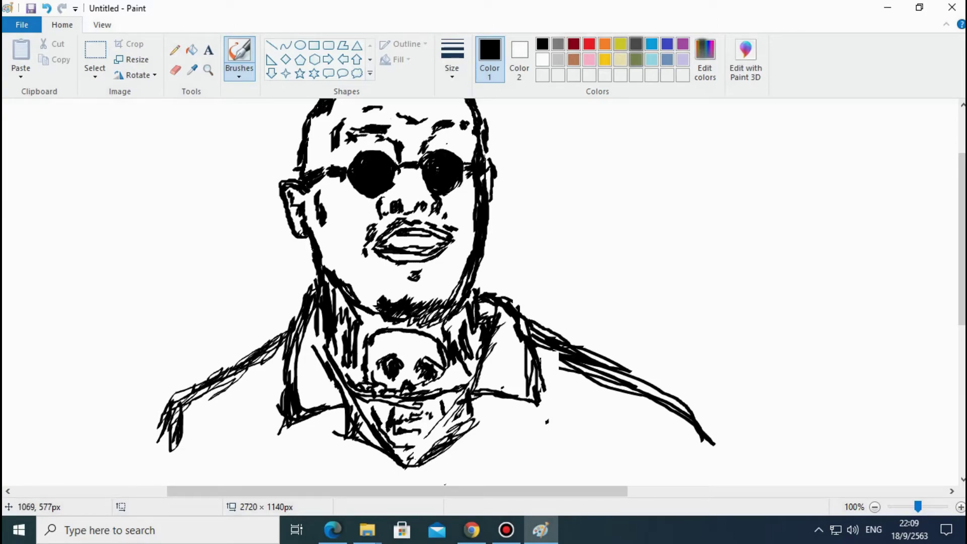
drag(422, 435, 397, 446)
drag(369, 402, 388, 416)
mouse_move(370, 351)
mouse_down()
mouse_move(368, 363)
mouse_move(382, 341)
mouse_up()
drag(373, 356, 394, 339)
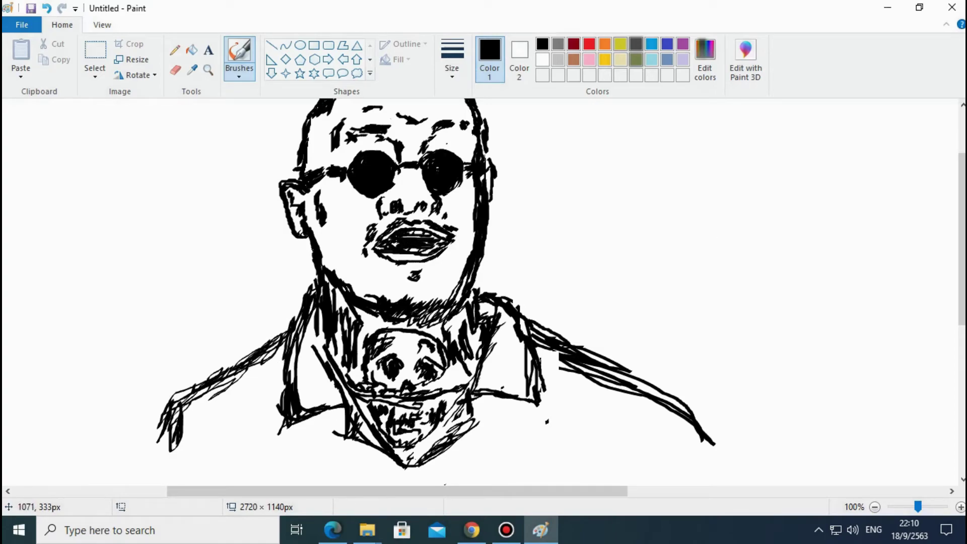
Thicken the right shoulder line from the collar outward toward the upper arm.
scroll(642, 301, up, 1)
scroll(642, 300, down, 2)
scroll(657, 307, up, 2)
scroll(657, 308, down, 1)
drag(534, 326, 661, 387)
scroll(657, 387, up, 1)
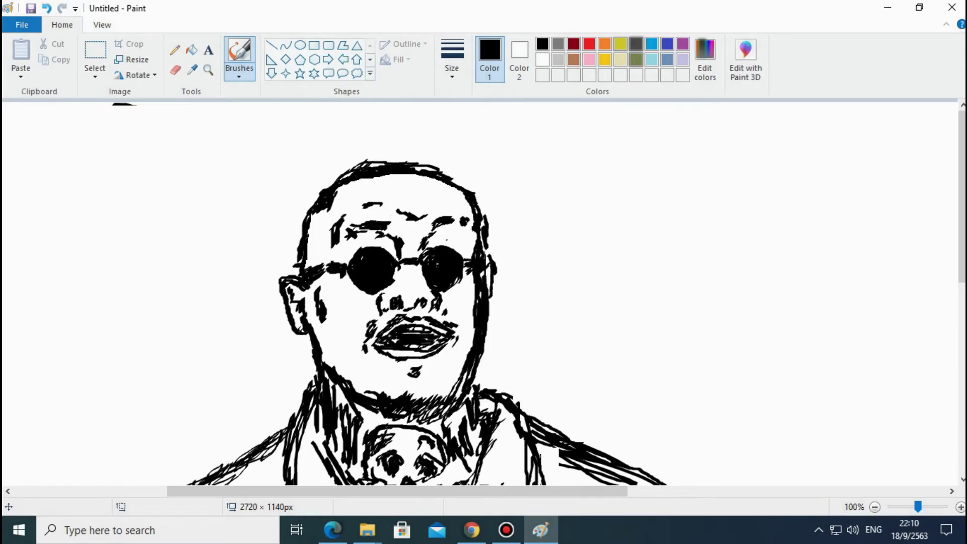
Set up a gray Airbrush with a new size and spray a small test patch on the blank canvas beside the head.
click(192, 50)
click(239, 74)
click(325, 97)
click(558, 45)
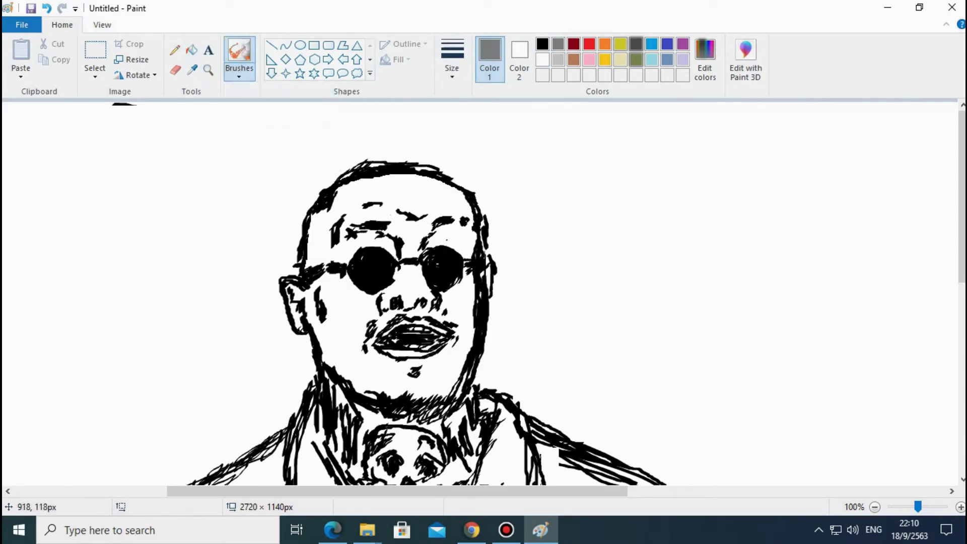
click(239, 73)
click(452, 70)
click(484, 182)
drag(201, 145, 203, 161)
Spray light gray shading on the left temple, retouch the hair outline, and erase the overspray outside the head.
click(557, 59)
drag(323, 206, 302, 240)
click(240, 74)
click(268, 96)
drag(314, 206, 320, 201)
click(542, 45)
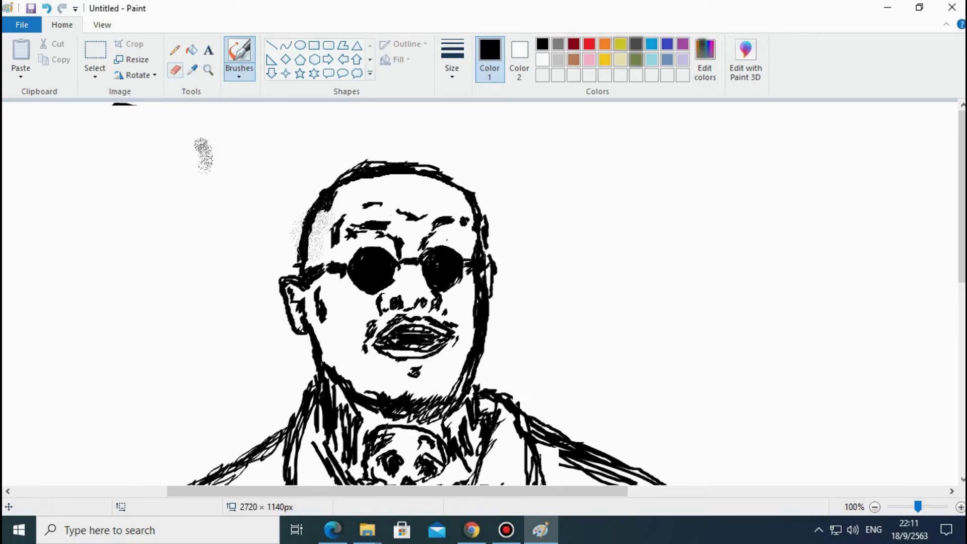
click(175, 70)
mouse_move(296, 212)
mouse_down()
mouse_move(285, 209)
mouse_move(294, 224)
mouse_up()
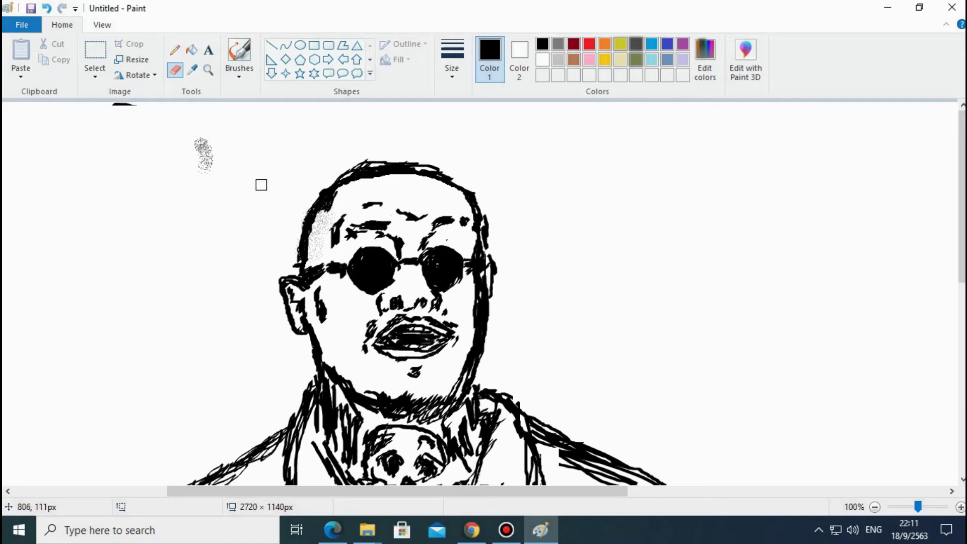
Erase stray strokes on the neck around the skull tattoo and redraw the skull's right edge in black.
scroll(207, 360, down, 3)
drag(341, 310, 341, 312)
drag(441, 336, 455, 360)
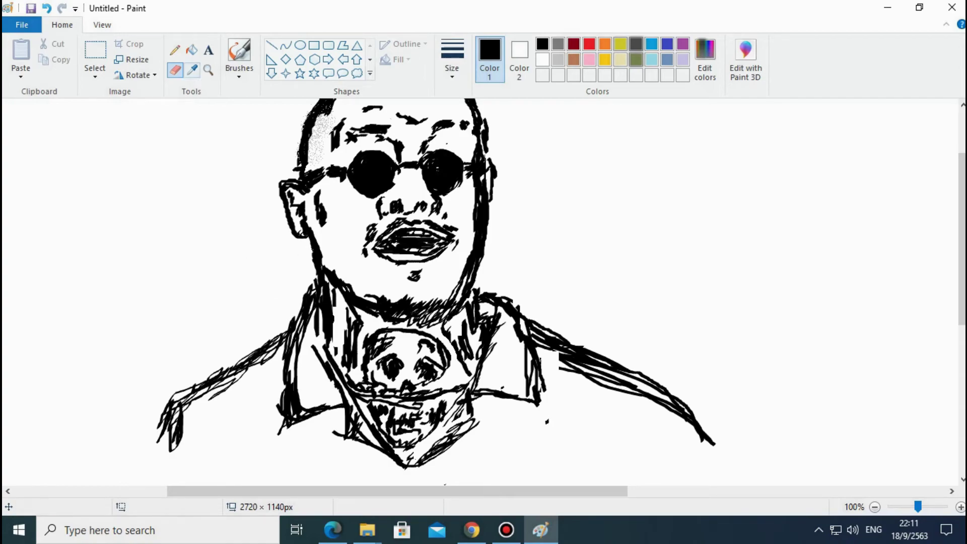
click(239, 55)
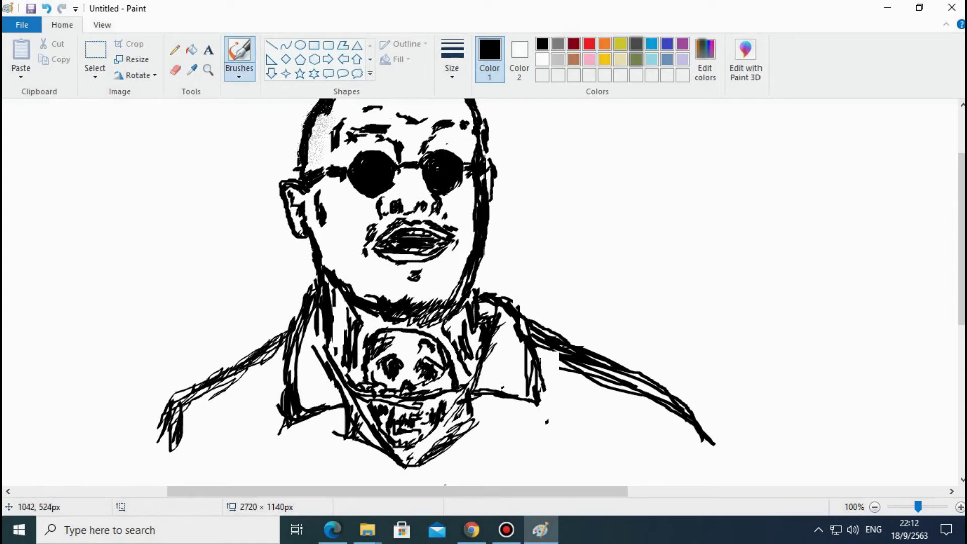
click(705, 59)
drag(504, 201, 504, 187)
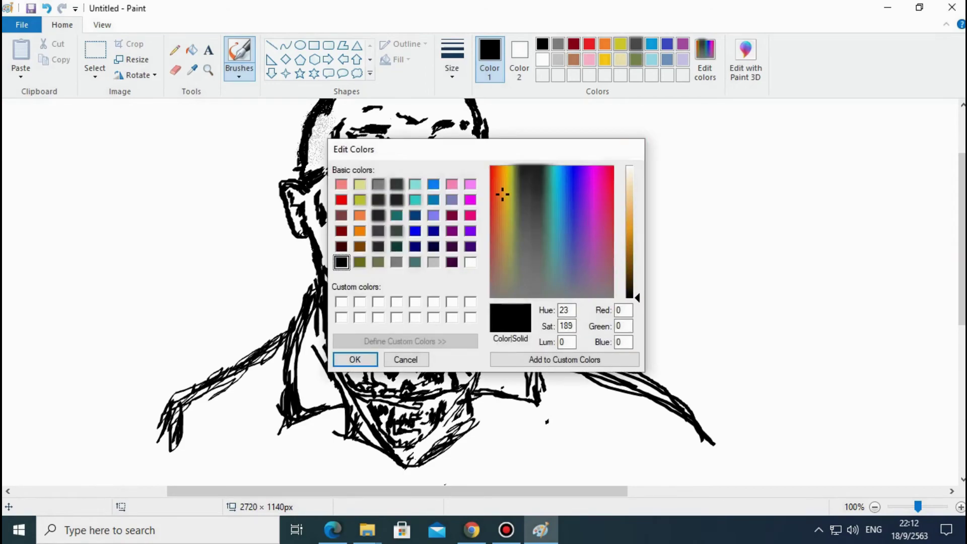
click(633, 149)
Paint a gold chain across the neck over the skull tattoo and detail it with thin black lines.
click(604, 59)
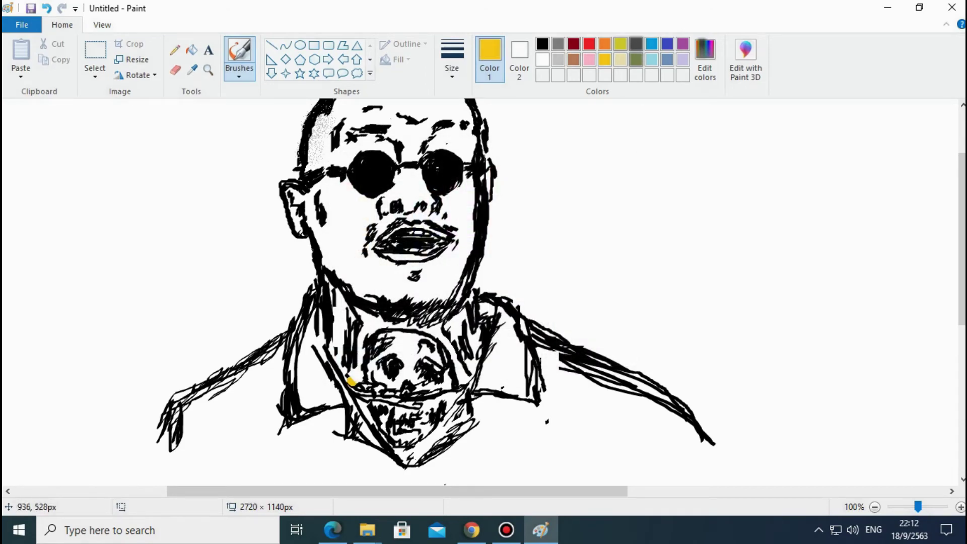
mouse_move(385, 391)
mouse_down()
mouse_move(466, 385)
mouse_move(359, 394)
mouse_move(469, 382)
mouse_move(383, 398)
mouse_move(446, 396)
mouse_move(467, 383)
mouse_up()
click(542, 44)
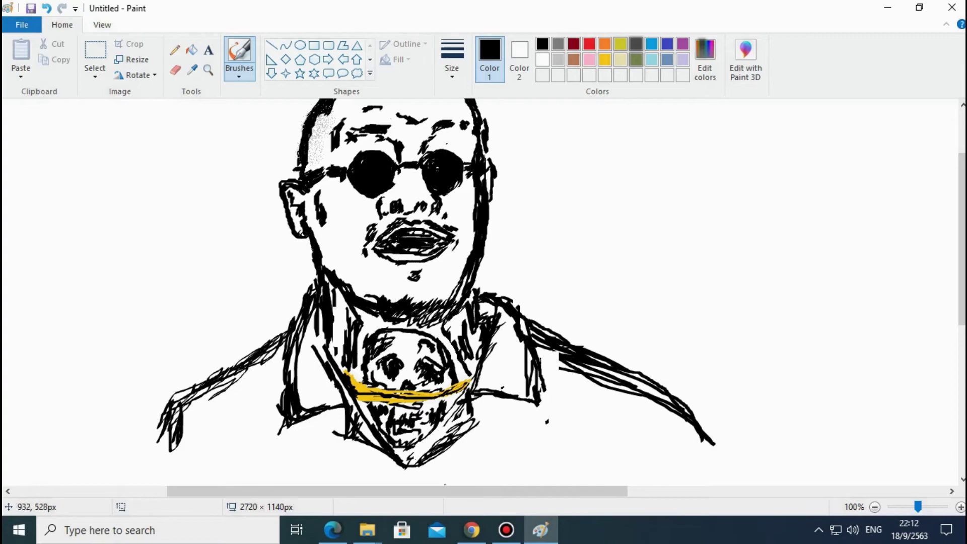
mouse_move(359, 389)
mouse_down()
mouse_move(440, 391)
mouse_move(469, 381)
mouse_up()
drag(346, 373, 330, 335)
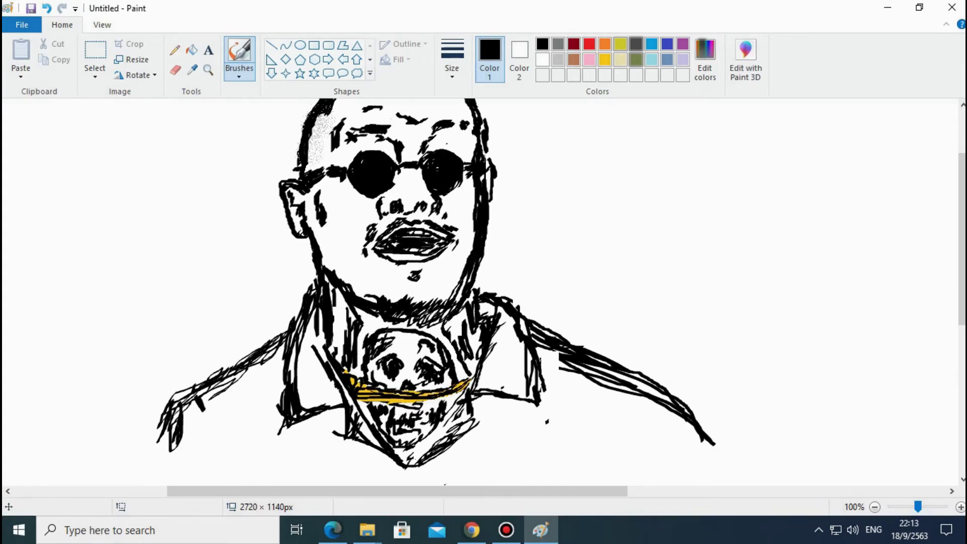
Draw fold lines on the left sleeve and creases across the right chest and sleeve of the shirt.
drag(194, 394, 214, 459)
mouse_move(540, 407)
mouse_down()
mouse_move(503, 453)
mouse_move(519, 468)
mouse_move(584, 418)
mouse_move(611, 459)
mouse_up()
drag(565, 372, 585, 422)
mouse_move(560, 399)
mouse_down()
mouse_move(587, 448)
mouse_move(619, 396)
mouse_up()
drag(606, 414, 621, 467)
mouse_move(693, 450)
mouse_down()
mouse_move(676, 416)
mouse_move(623, 387)
mouse_up()
Letter "YOUNG" in large black capitals with the Marker brush to the right of the head.
scroll(611, 238, up, 3)
click(239, 75)
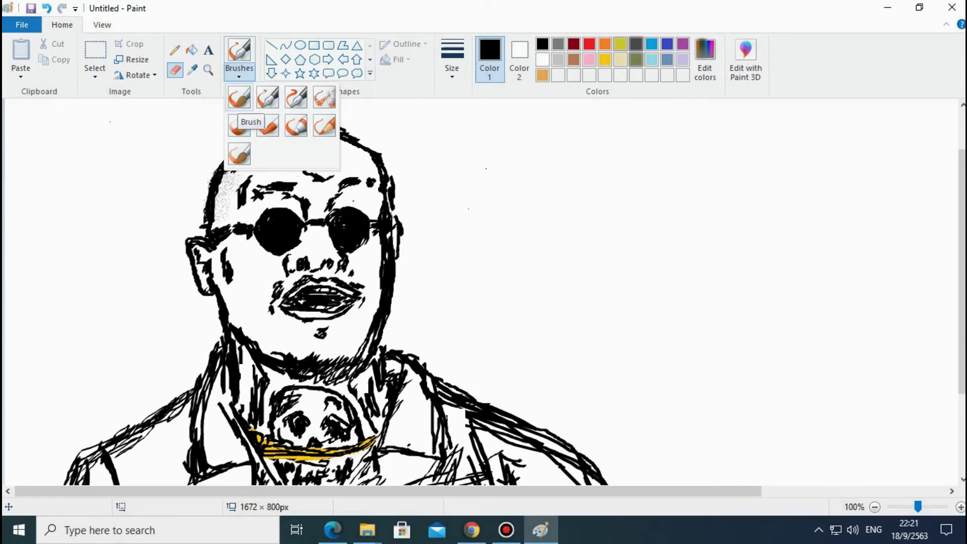
click(296, 125)
mouse_move(484, 168)
mouse_down()
mouse_move(520, 207)
mouse_move(563, 173)
mouse_up()
drag(518, 209, 516, 260)
mouse_move(566, 213)
mouse_down()
mouse_move(564, 253)
mouse_move(591, 203)
mouse_up()
mouse_move(654, 208)
mouse_down()
mouse_move(729, 263)
mouse_move(737, 239)
mouse_move(743, 252)
mouse_up()
mouse_move(763, 199)
mouse_down()
mouse_move(765, 272)
mouse_move(768, 192)
mouse_move(820, 265)
mouse_move(836, 191)
mouse_up()
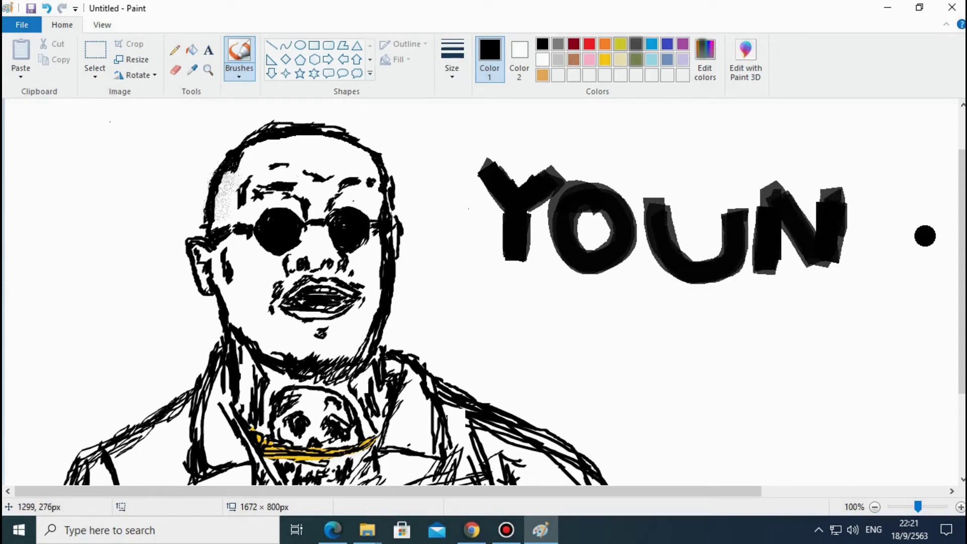
mouse_move(915, 199)
mouse_down()
mouse_move(871, 272)
mouse_move(929, 252)
mouse_move(922, 287)
mouse_up()
mouse_move(927, 242)
mouse_down()
mouse_move(922, 294)
mouse_move(874, 224)
mouse_move(911, 201)
mouse_up()
Letter "OHM" in matching black capitals on a second line below "YOUNG".
mouse_move(593, 315)
mouse_down()
mouse_move(659, 343)
mouse_move(626, 300)
mouse_move(603, 365)
mouse_up()
drag(690, 307, 689, 353)
mouse_move(686, 303)
mouse_down()
mouse_move(687, 359)
mouse_move(691, 308)
mouse_up()
mouse_move(735, 309)
mouse_down()
mouse_move(737, 363)
mouse_move(725, 335)
mouse_move(769, 353)
mouse_move(777, 308)
mouse_move(812, 344)
mouse_move(836, 333)
mouse_move(833, 322)
mouse_up()
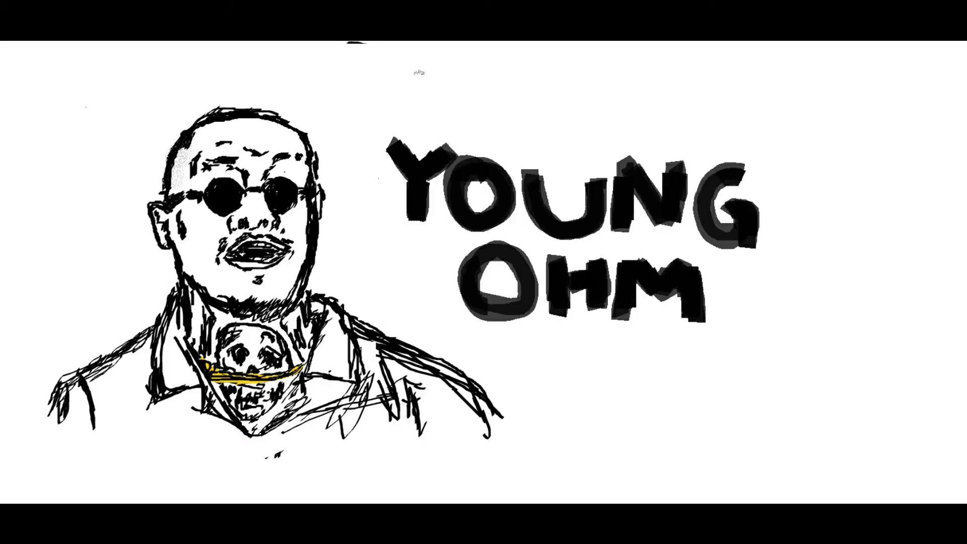